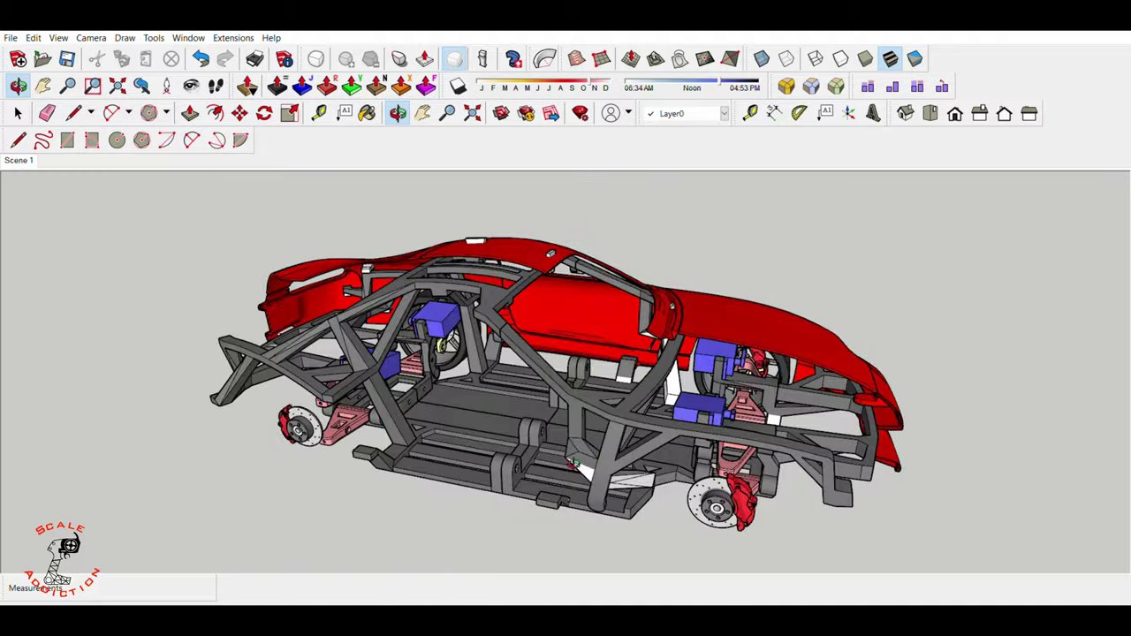
- Orbit and zoom around the chassis to view it from a broader side angle
left_click_drag(601, 477, 671, 492)
mouse_move(571, 481)
left_mouse_down()
mouse_move(569, 447)
mouse_move(629, 426)
left_mouse_up()
scroll(560, 427, "up", 5)
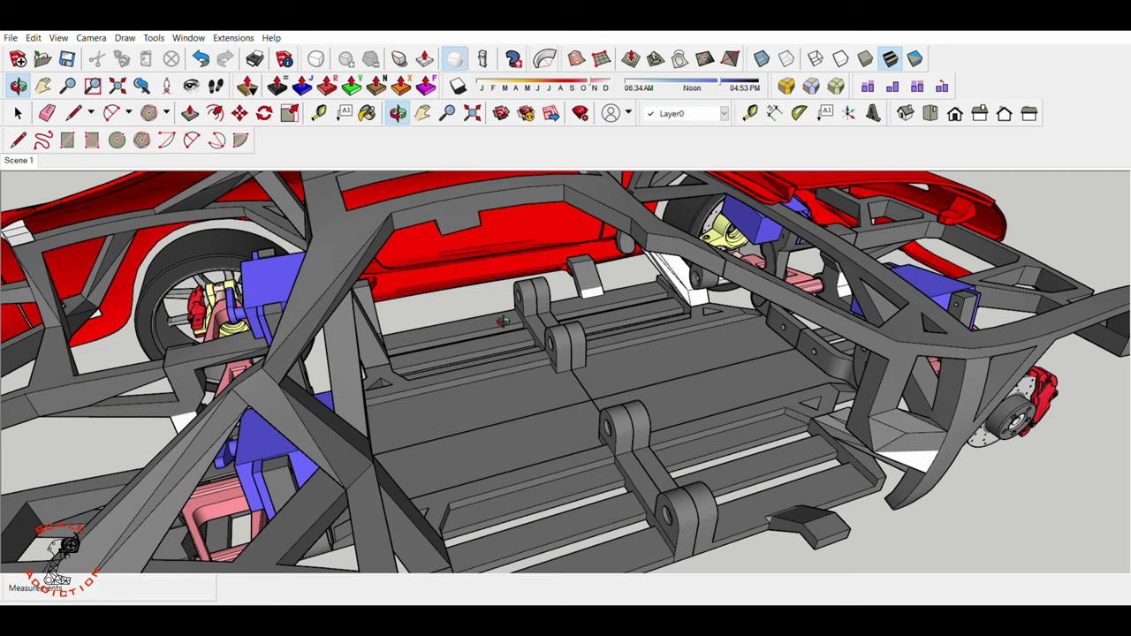
scroll(494, 367, "down", 2)
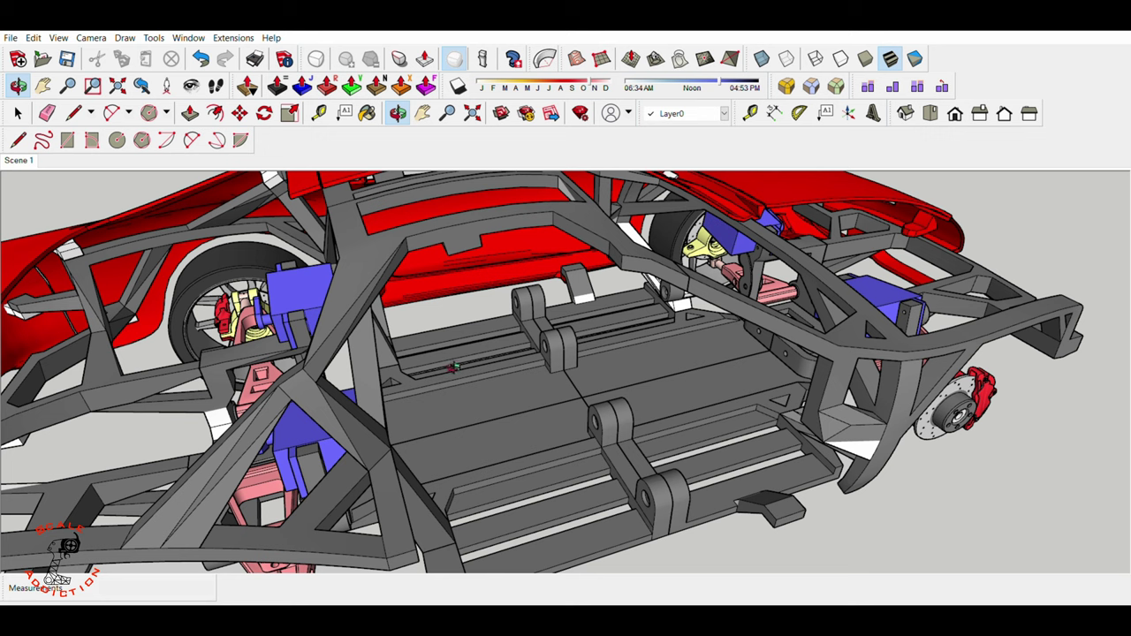
scroll(467, 353, "down", 1)
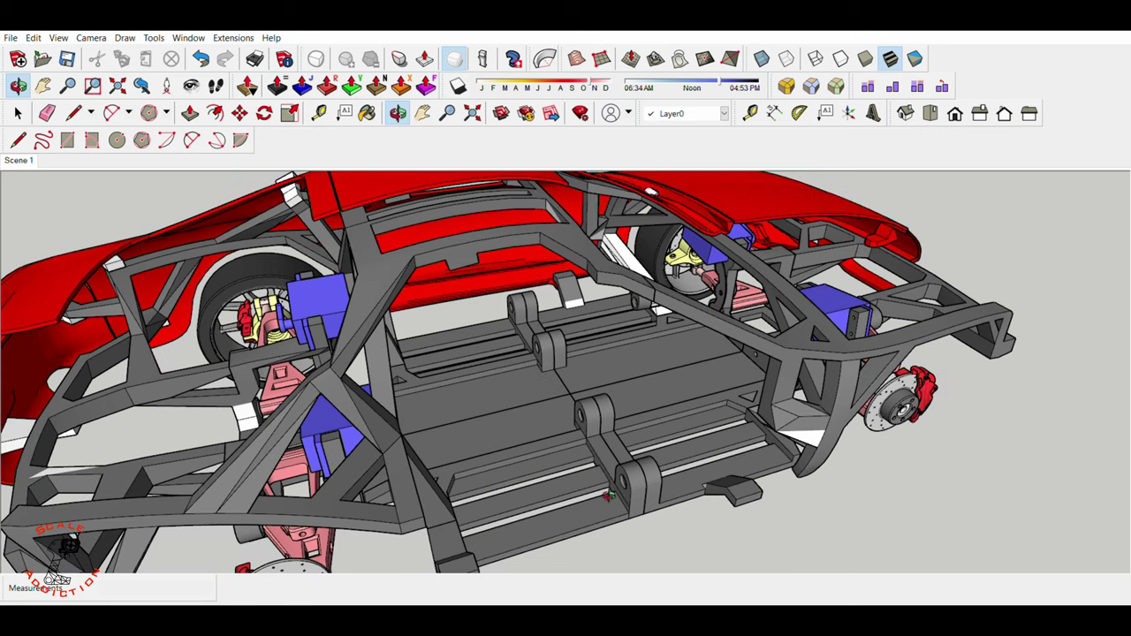
mouse_move(616, 480)
left_mouse_down()
mouse_move(377, 426)
mouse_move(454, 424)
left_mouse_up()
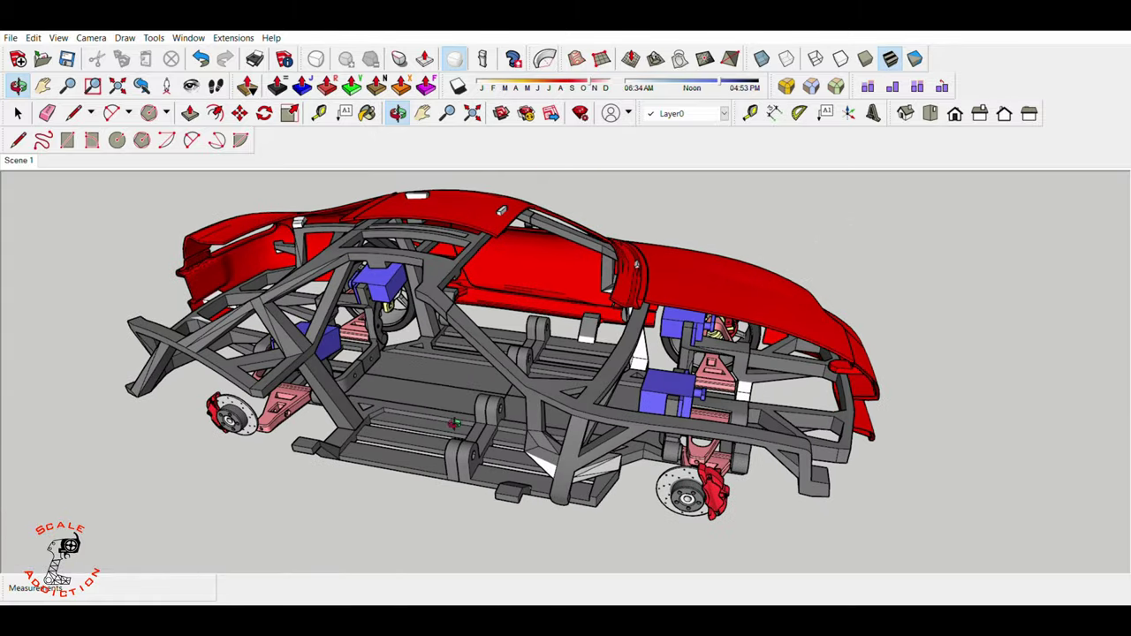
- Select the car, enter its group, and pick the rear chassis and front roll-cage sections
left_click(17, 113)
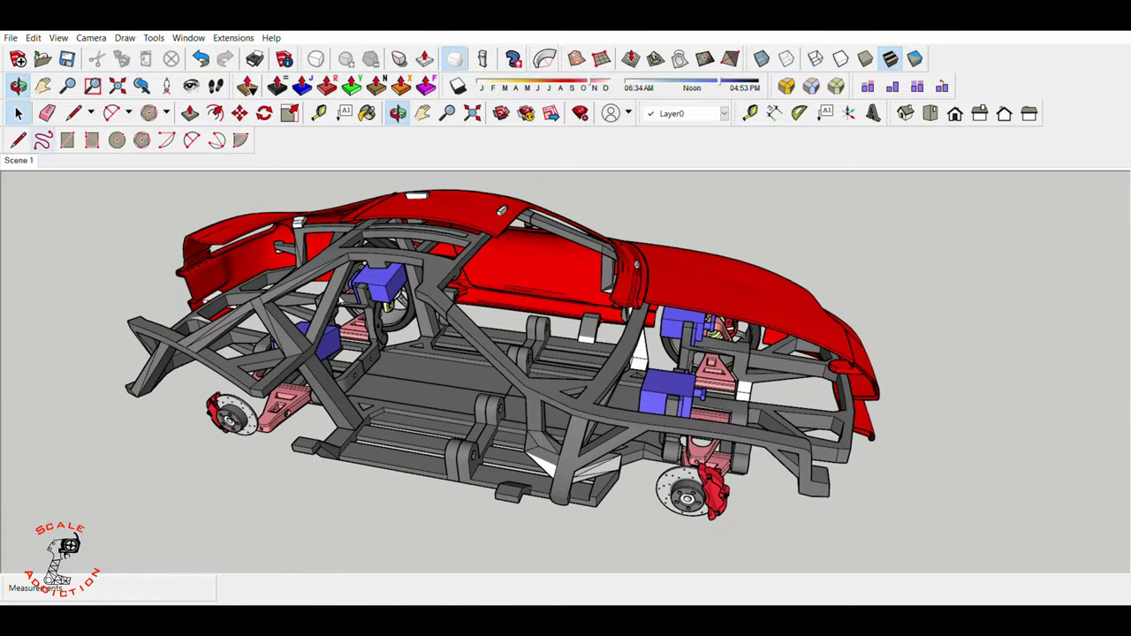
left_click(623, 414)
double_click(623, 413)
left_click(621, 412)
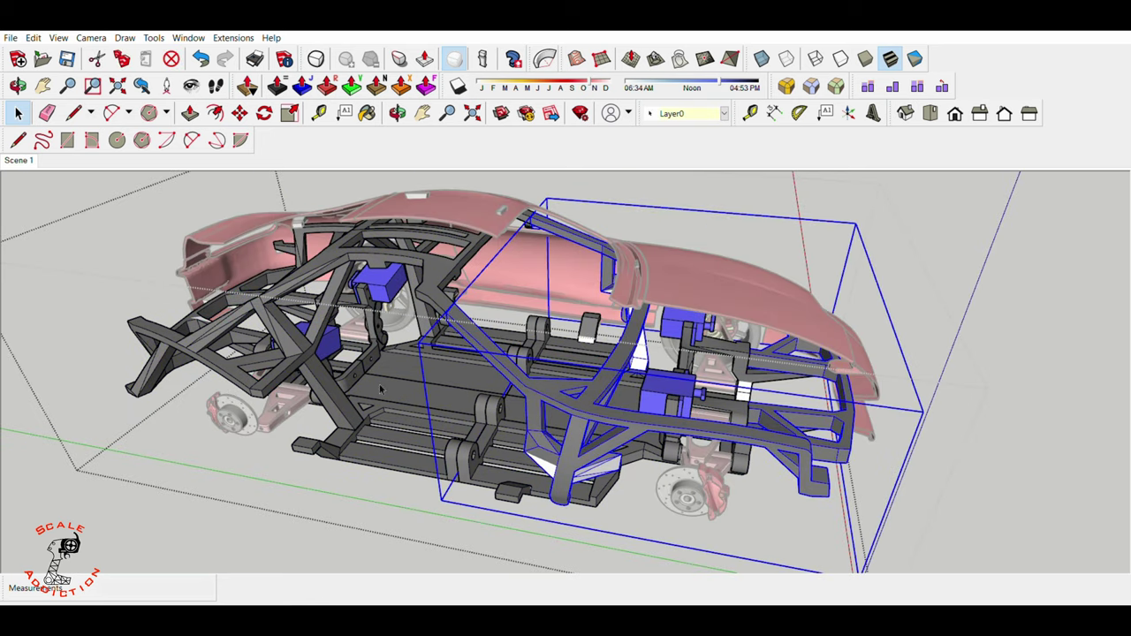
left_click(324, 374)
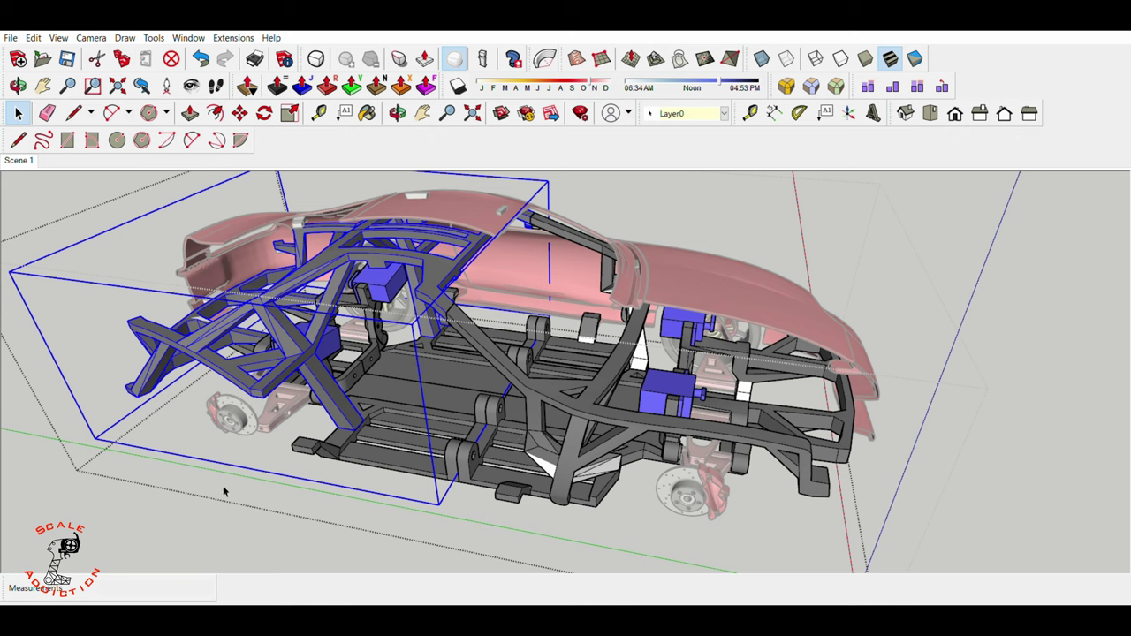
scroll(224, 492, "down", 1)
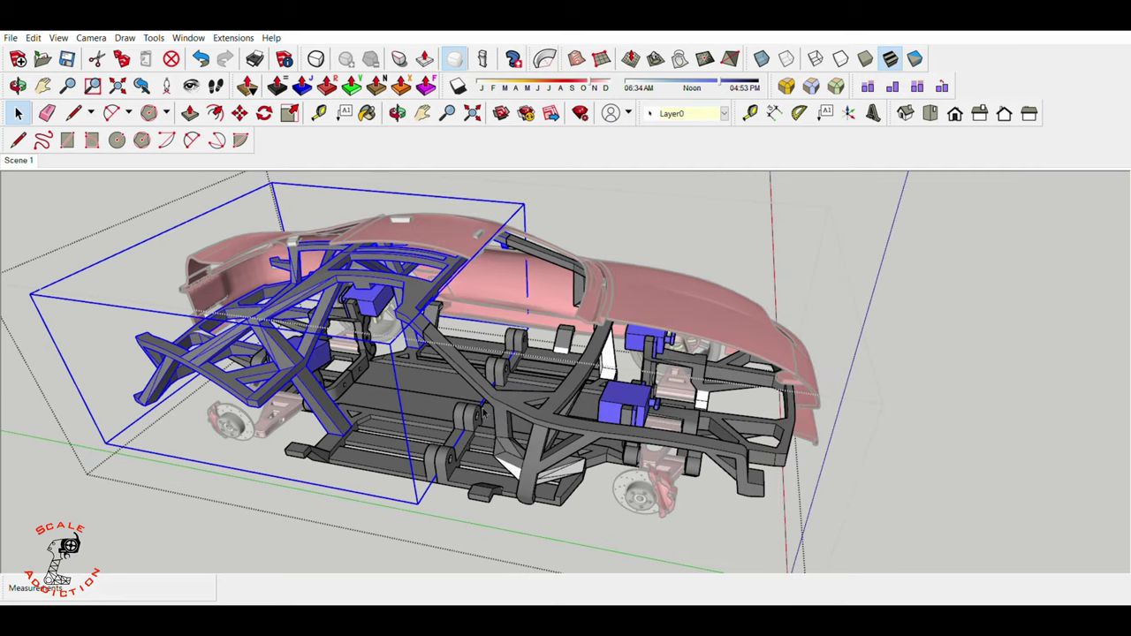
scroll(234, 501, "down", 1)
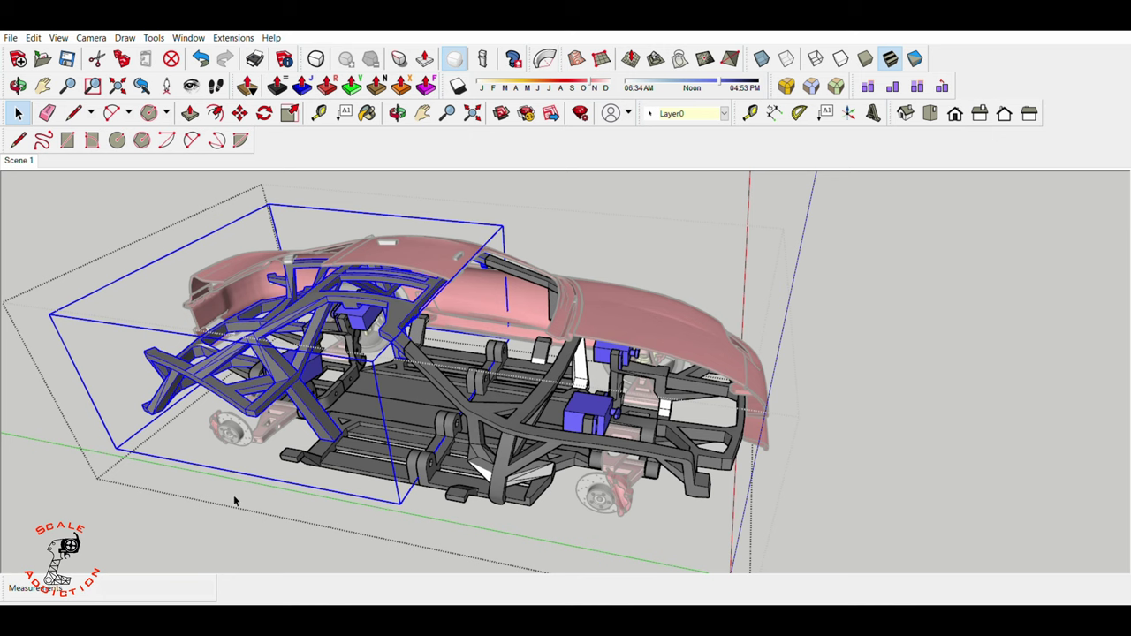
scroll(210, 495, "down", 1)
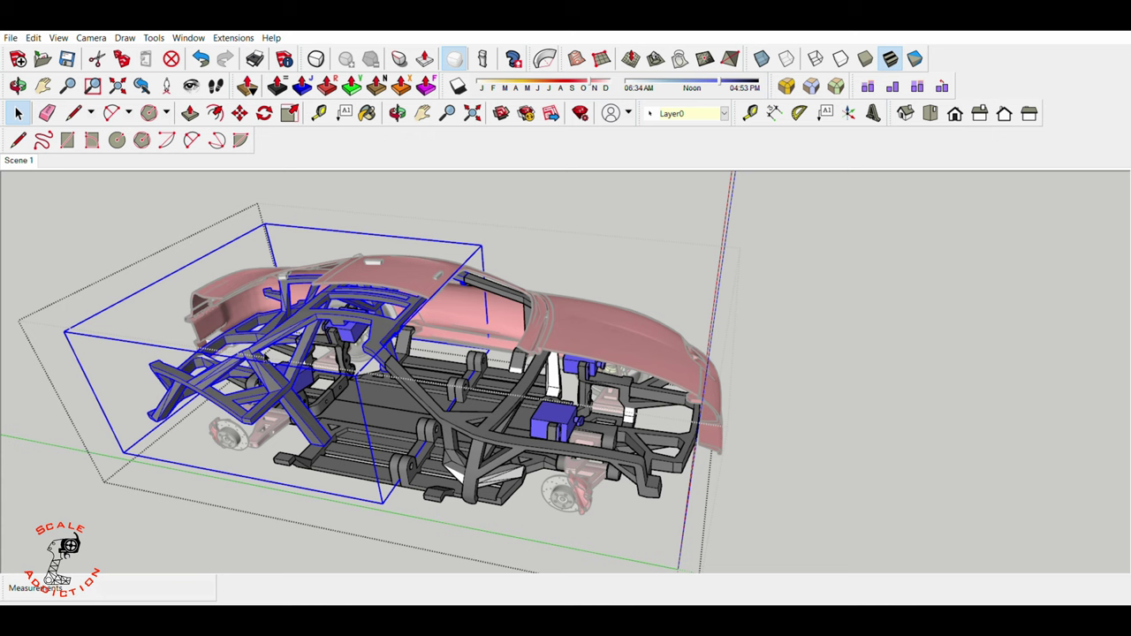
- Exit the car group's editing and zoom in on the solid red body
middle_click_drag(321, 457, 124, 193)
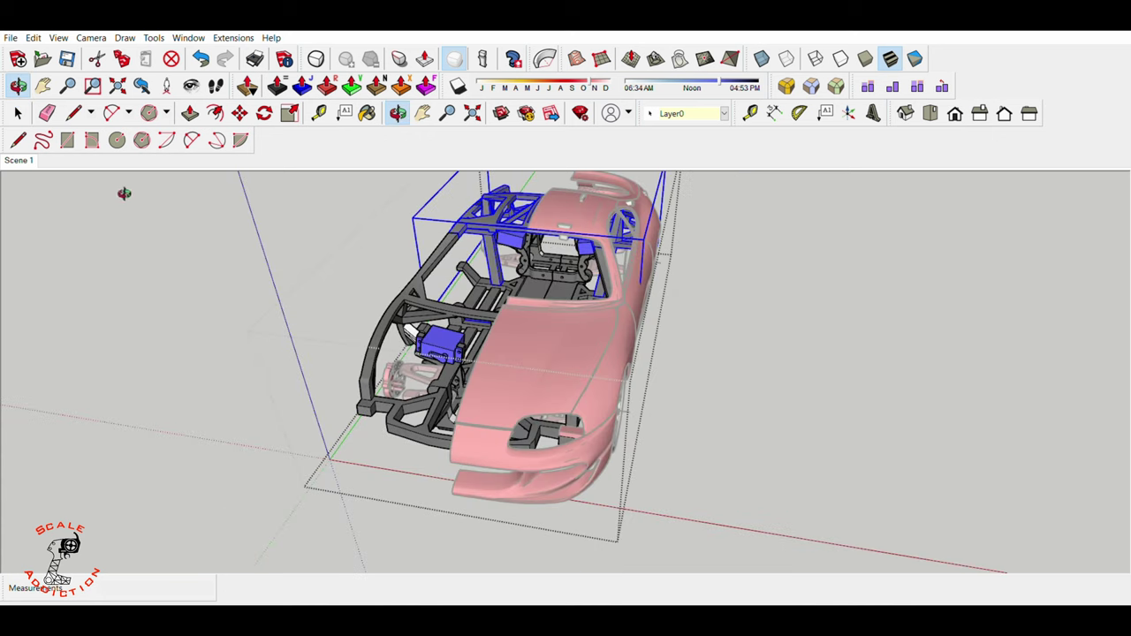
left_click(137, 300)
middle_click_drag(137, 304, 139, 530)
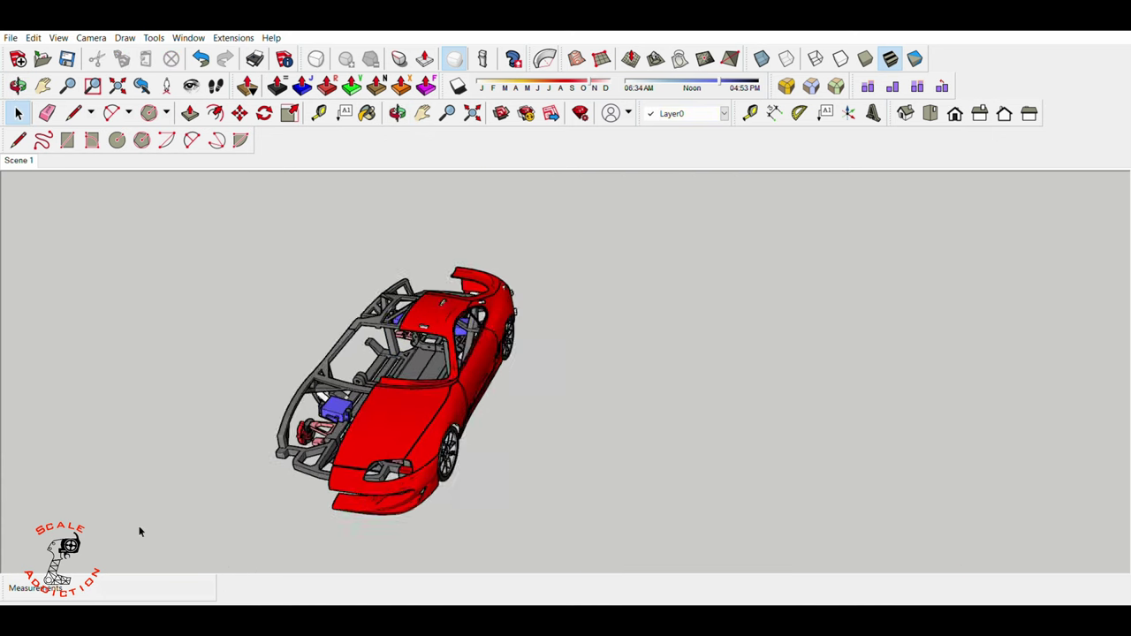
scroll(400, 353, "up", 5)
scroll(433, 371, "up", 1)
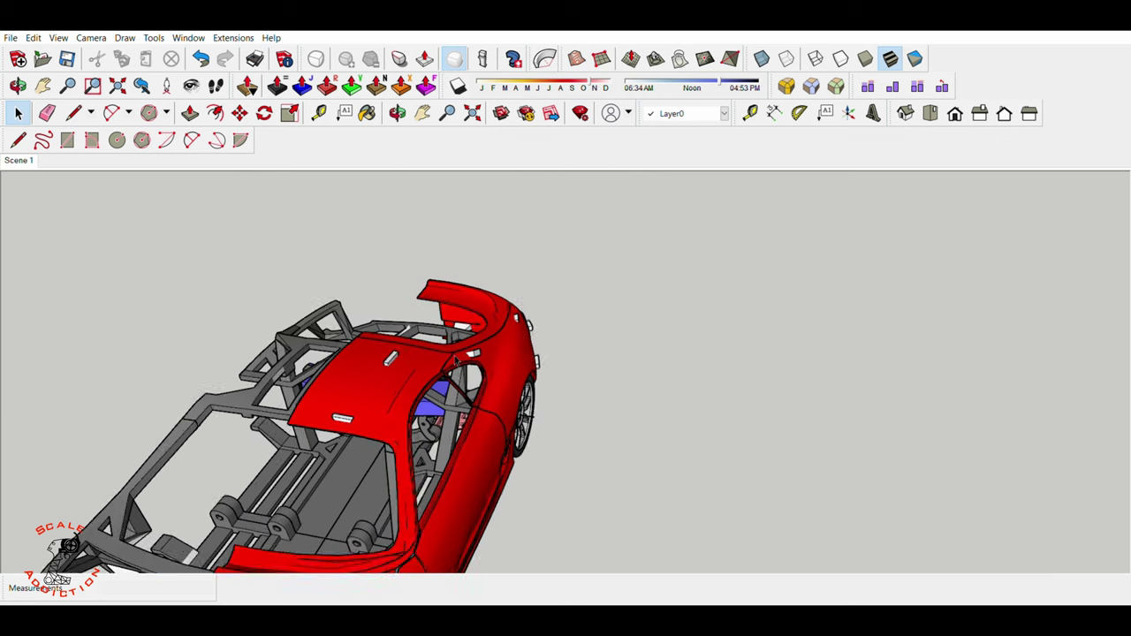
scroll(456, 361, "up", 2)
scroll(505, 425, "up", 2)
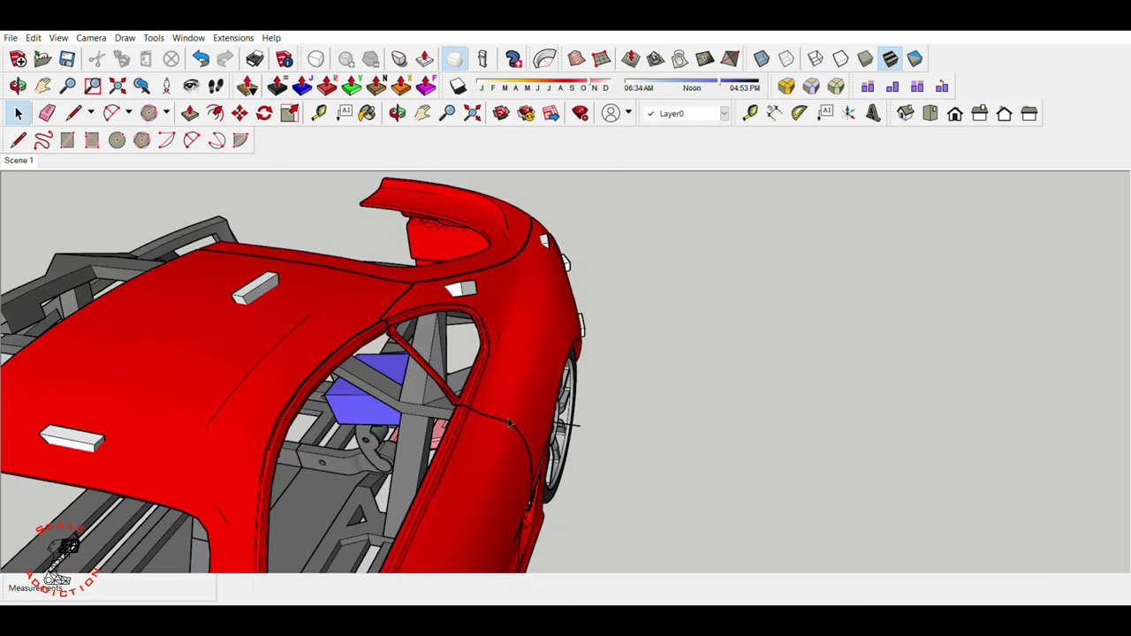
scroll(500, 415, "up", 2)
scroll(499, 406, "up", 2)
- Orbit around the car's side and wheel, then up to the roof and rear window opening
left_click(397, 113)
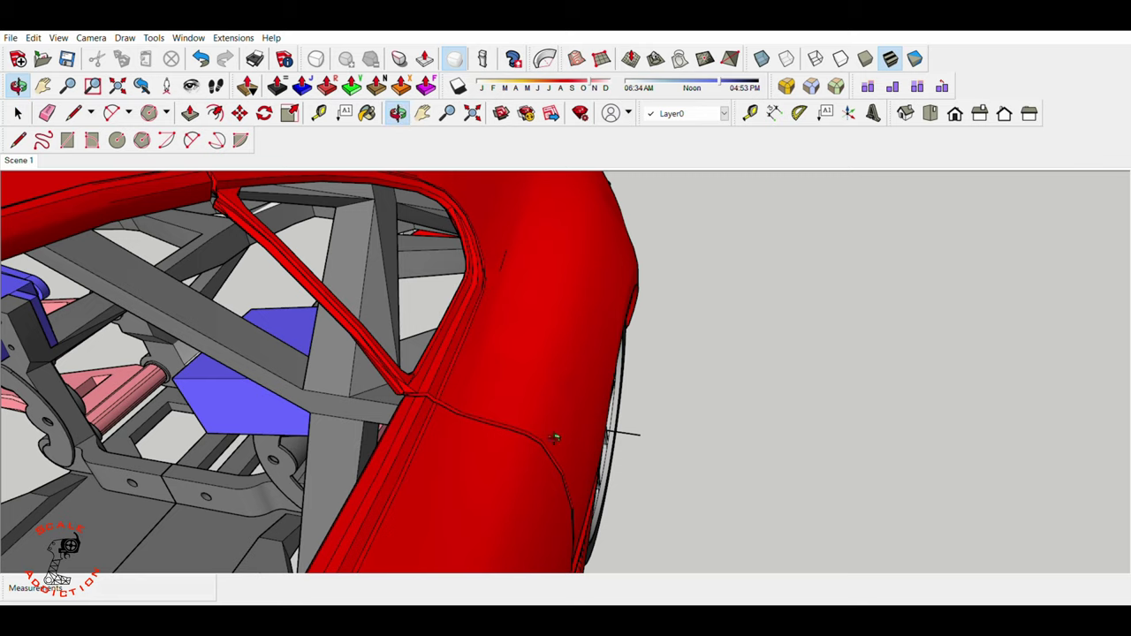
left_click_drag(556, 434, 313, 417)
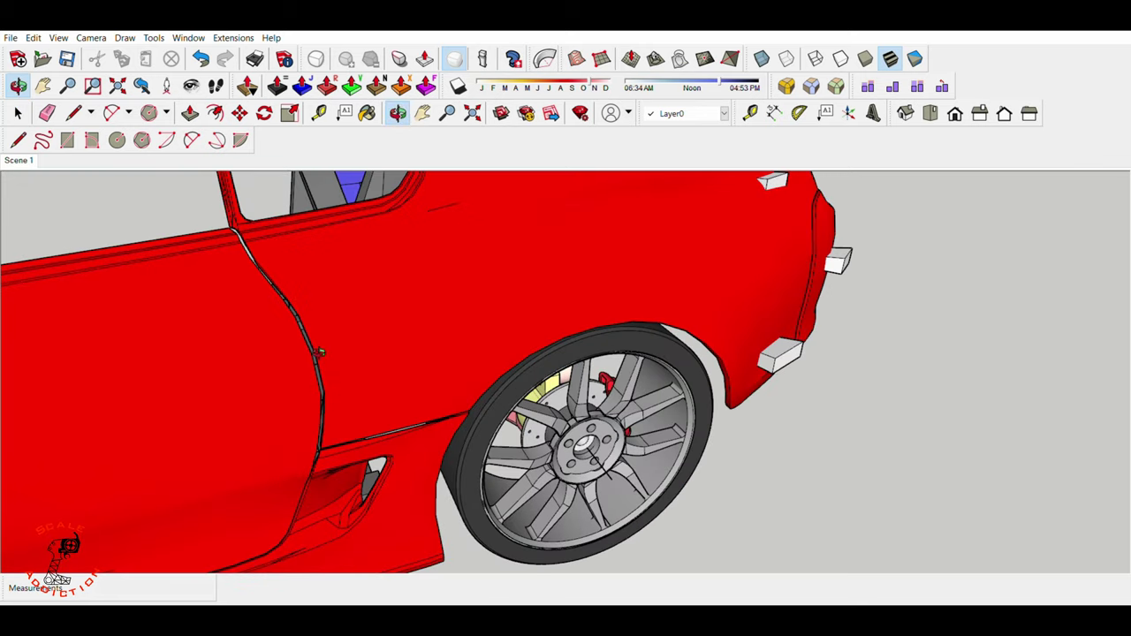
mouse_move(319, 352)
left_mouse_down()
mouse_move(302, 371)
mouse_move(310, 331)
left_mouse_up()
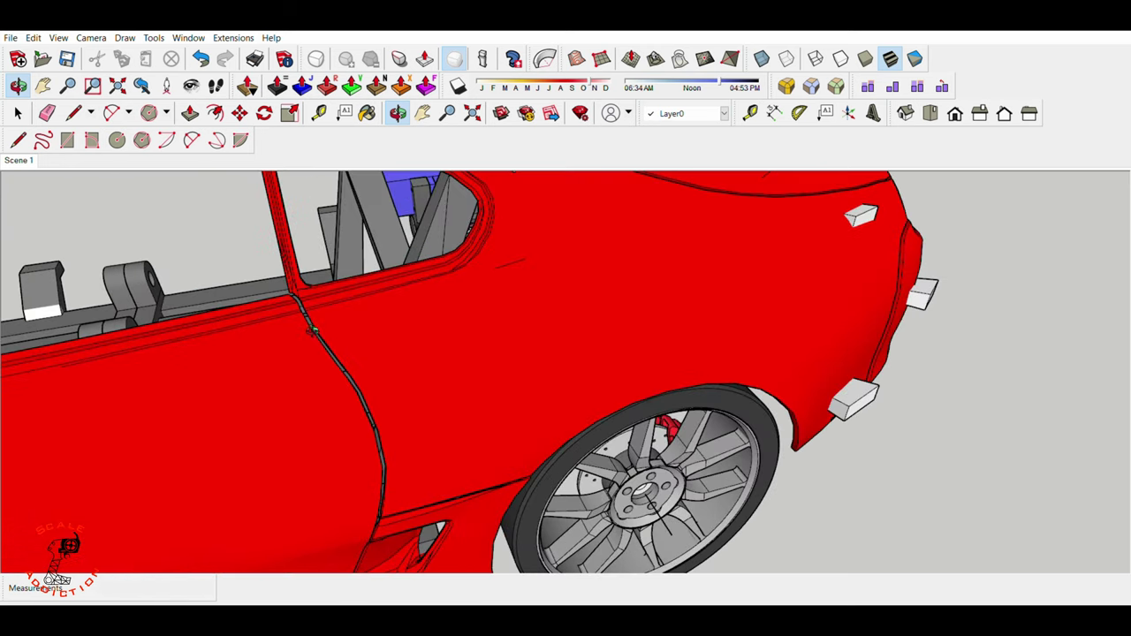
left_click_drag(418, 516, 360, 208)
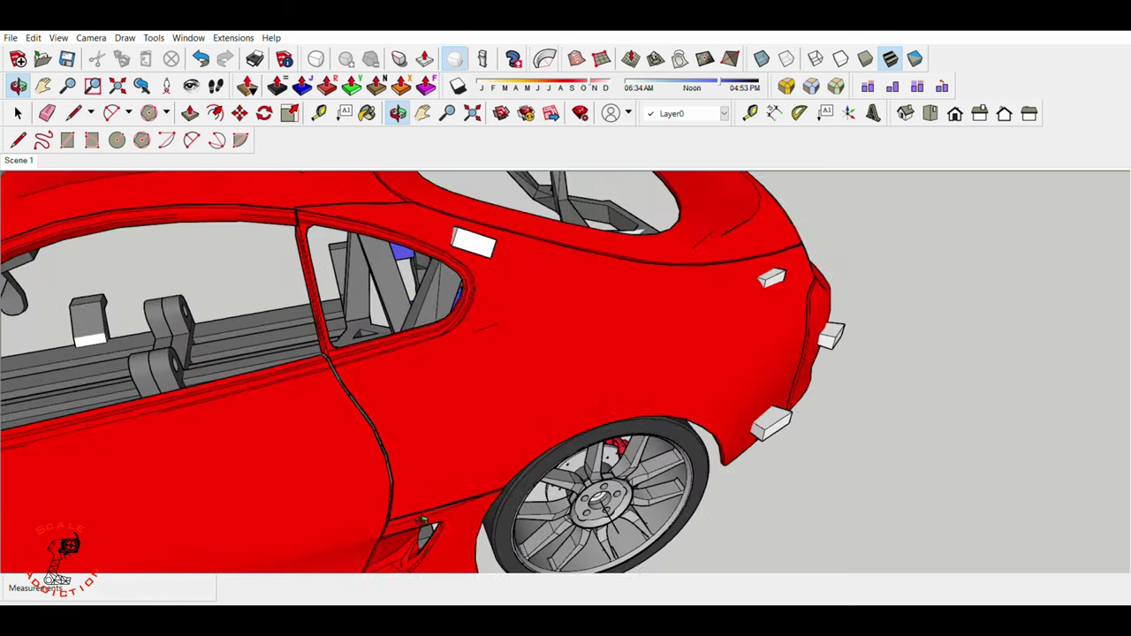
scroll(361, 205, "up", 2)
scroll(378, 235, "up", 3)
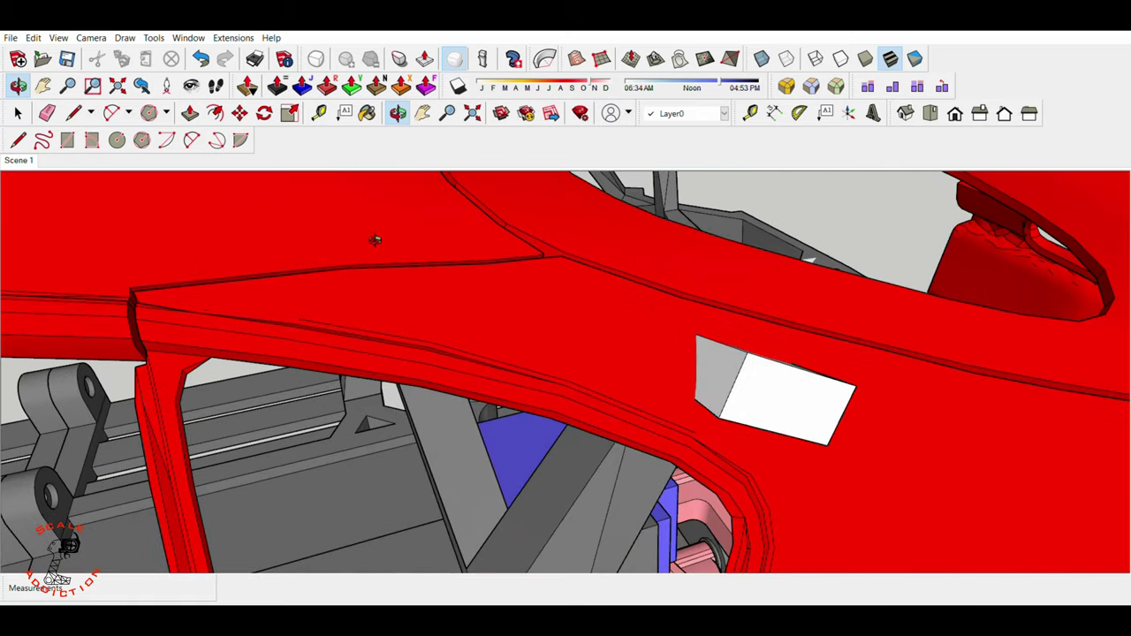
scroll(403, 285, "up", 1)
scroll(315, 237, "up", 1)
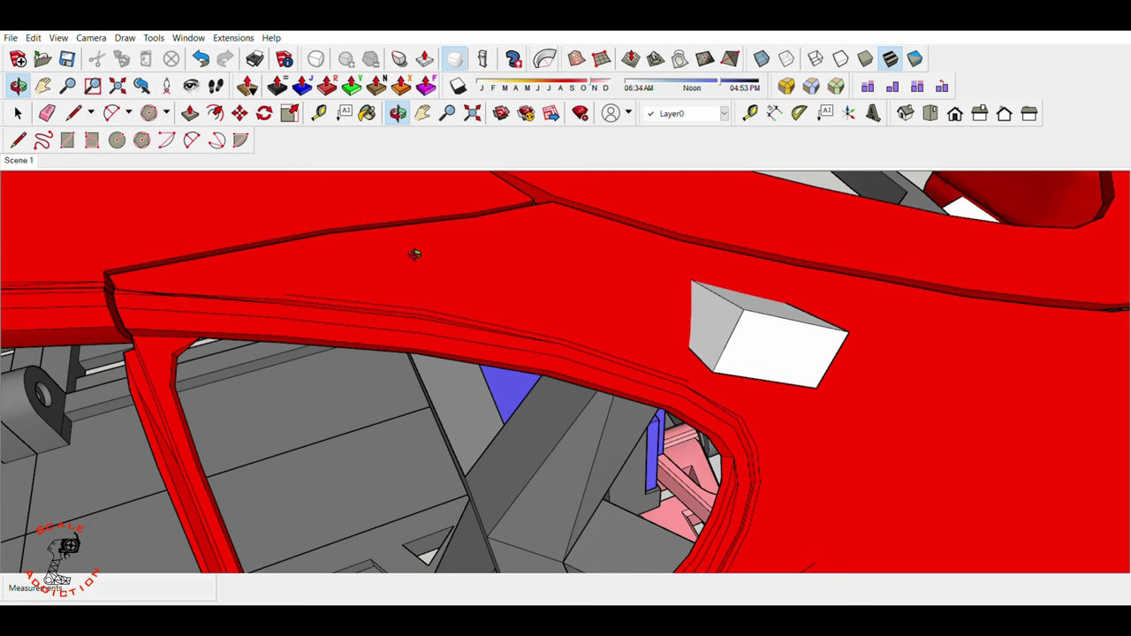
scroll(478, 276, "down", 1)
- Inspect the roof pillar and its white block closely from several angles
left_click_drag(477, 253, 425, 243)
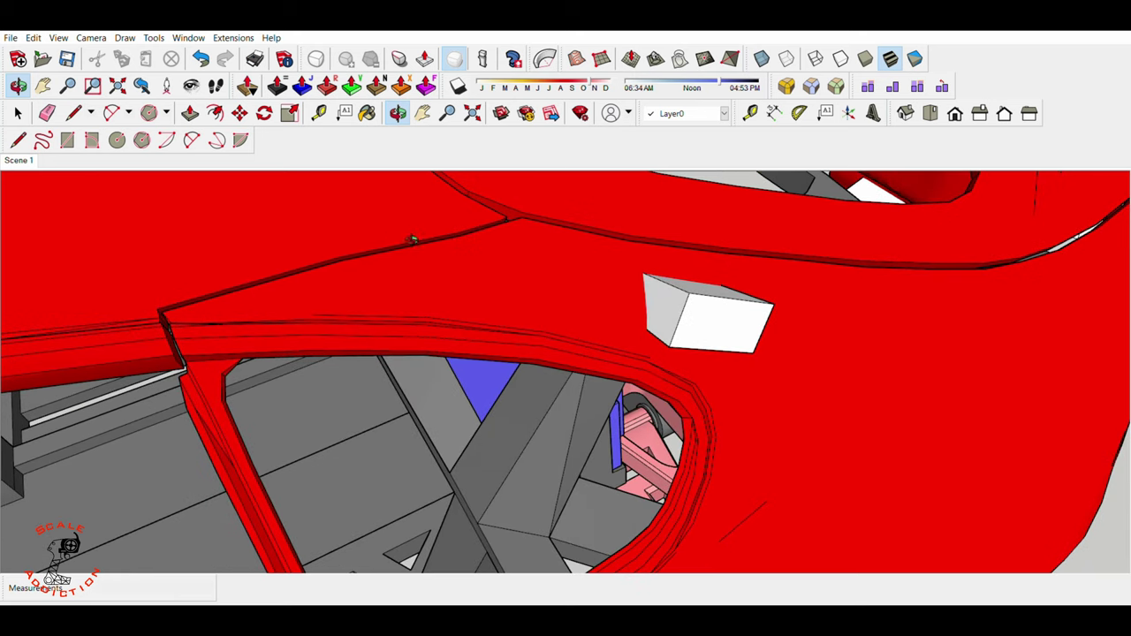
scroll(436, 254, "down", 3)
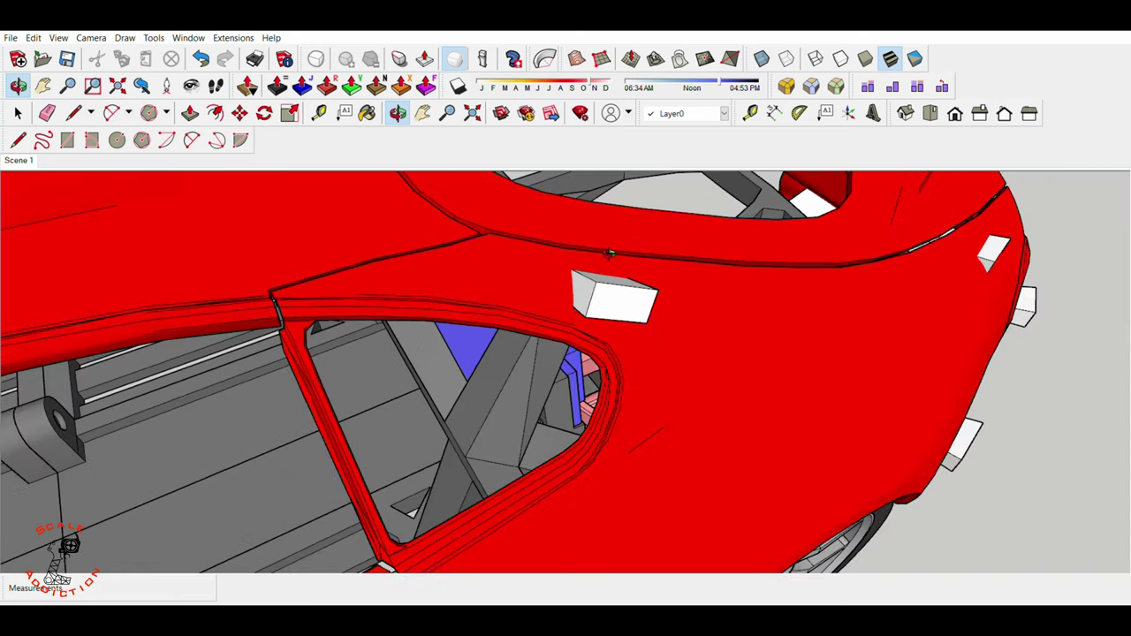
mouse_move(544, 262)
left_mouse_down()
mouse_move(605, 337)
mouse_move(600, 359)
left_mouse_up()
scroll(444, 182, "up", 3)
mouse_move(444, 182)
left_mouse_down()
mouse_move(525, 272)
mouse_move(492, 320)
mouse_move(523, 227)
left_mouse_up()
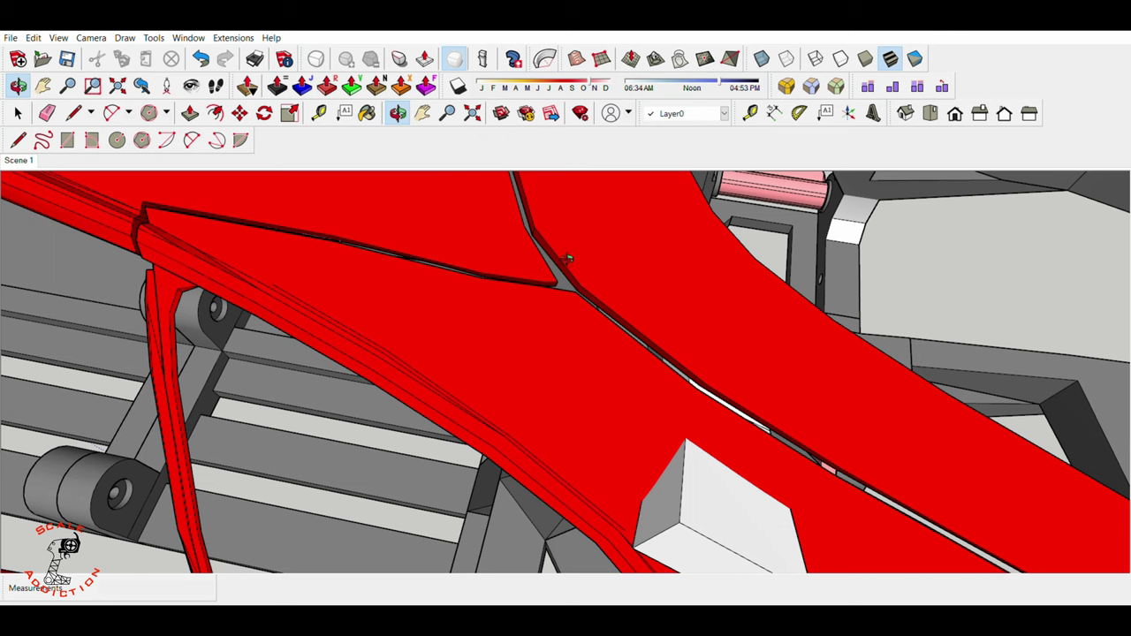
scroll(194, 205, "down", 5)
mouse_move(195, 205)
left_mouse_down()
mouse_move(888, 397)
mouse_move(378, 145)
left_mouse_up()
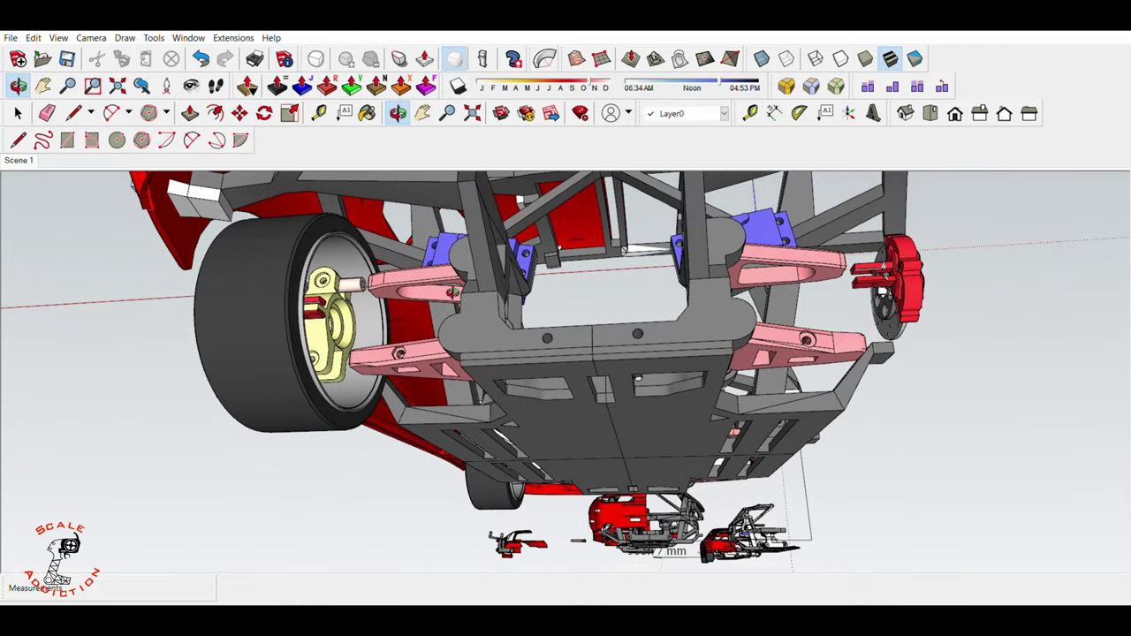
mouse_move(456, 335)
left_mouse_down()
mouse_move(477, 299)
mouse_move(452, 302)
mouse_move(449, 290)
mouse_move(534, 334)
left_mouse_up()
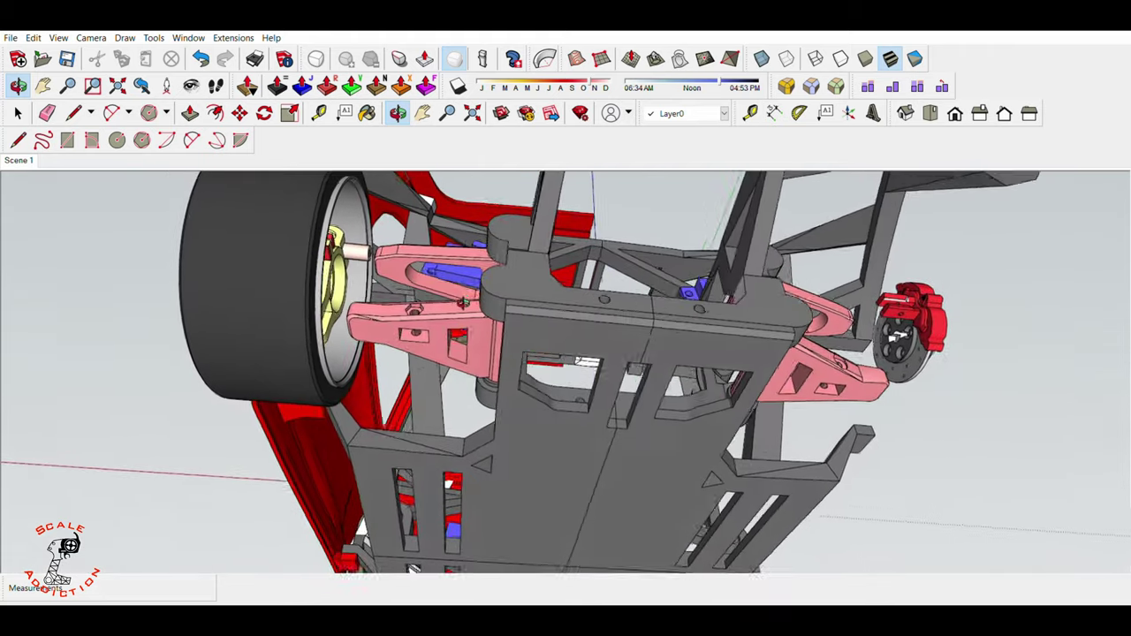
key("shift+z")
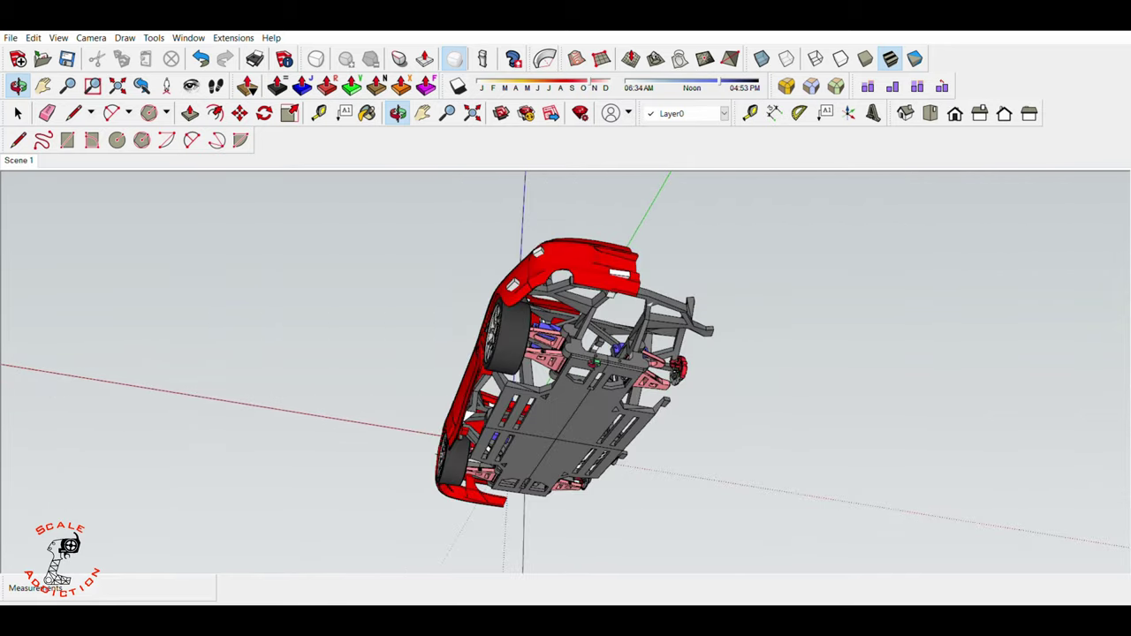
left_click_drag(475, 472, 848, 403)
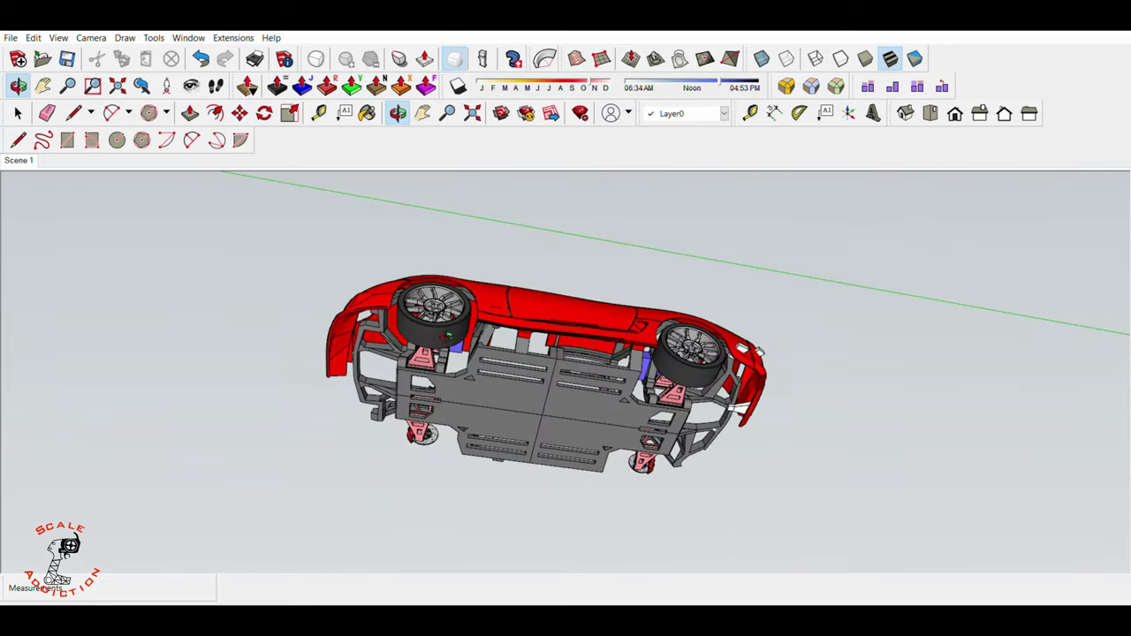
scroll(522, 376, "up", 2)
scroll(522, 376, "up", 3)
scroll(522, 376, "up", 2)
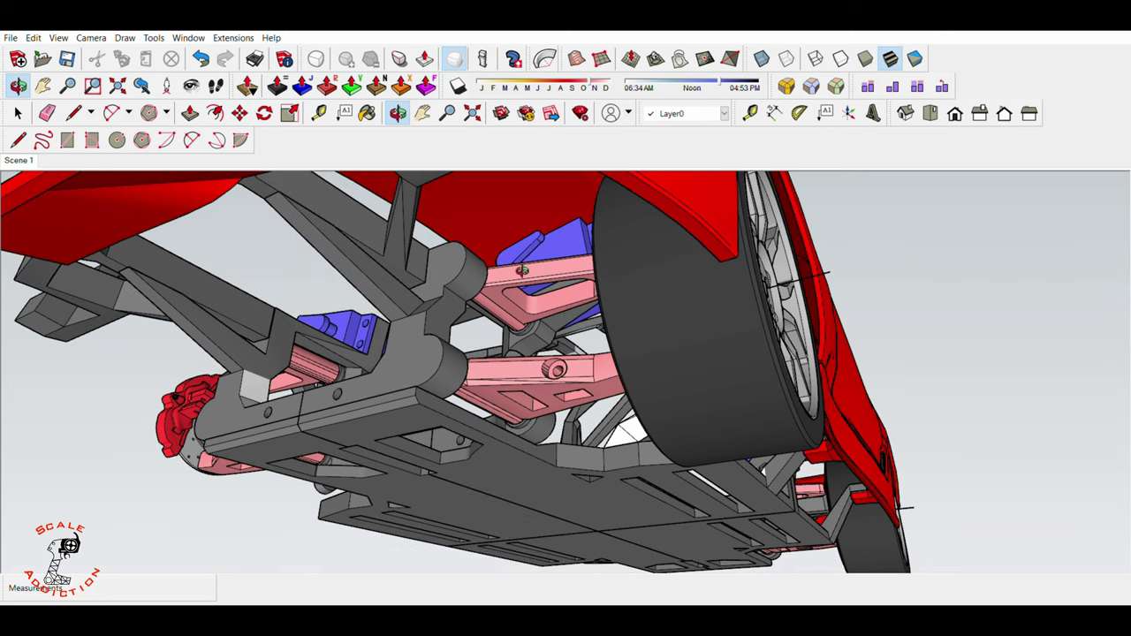
mouse_move(528, 276)
left_mouse_down()
mouse_move(528, 257)
mouse_move(521, 278)
mouse_move(688, 362)
mouse_move(732, 433)
left_mouse_up()
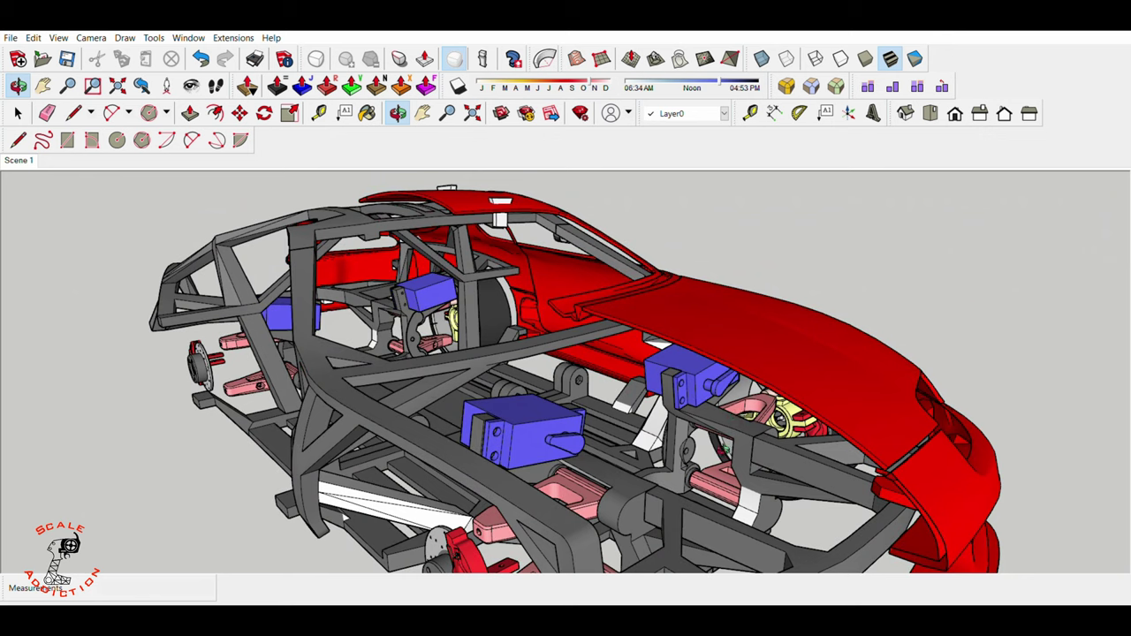
left_click_drag(738, 438, 723, 431)
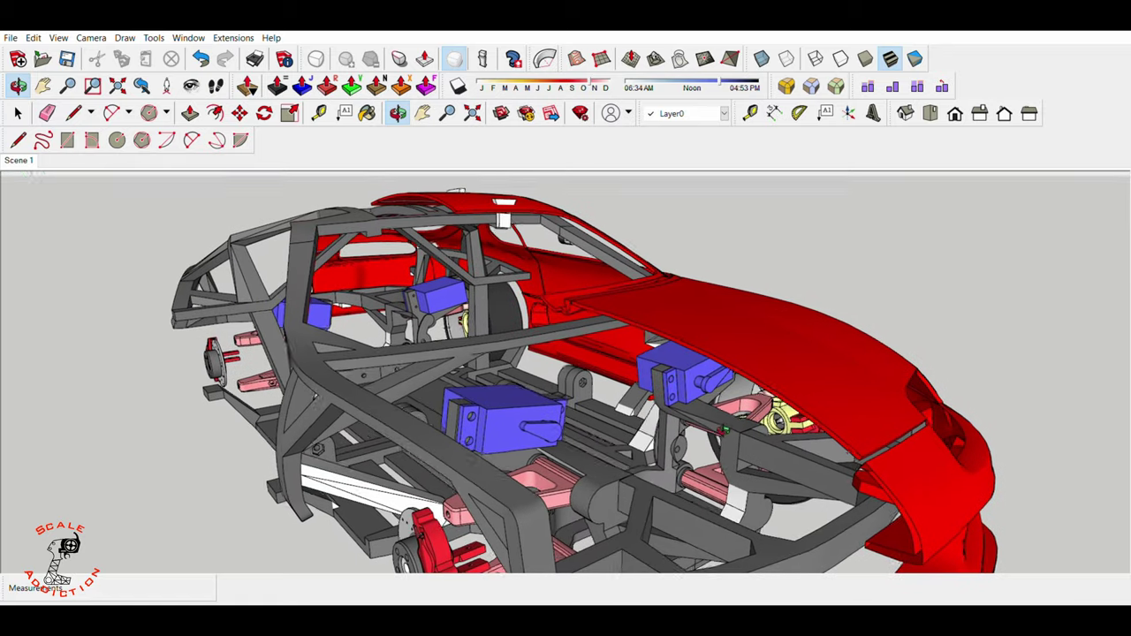
scroll(723, 432, "up", 2)
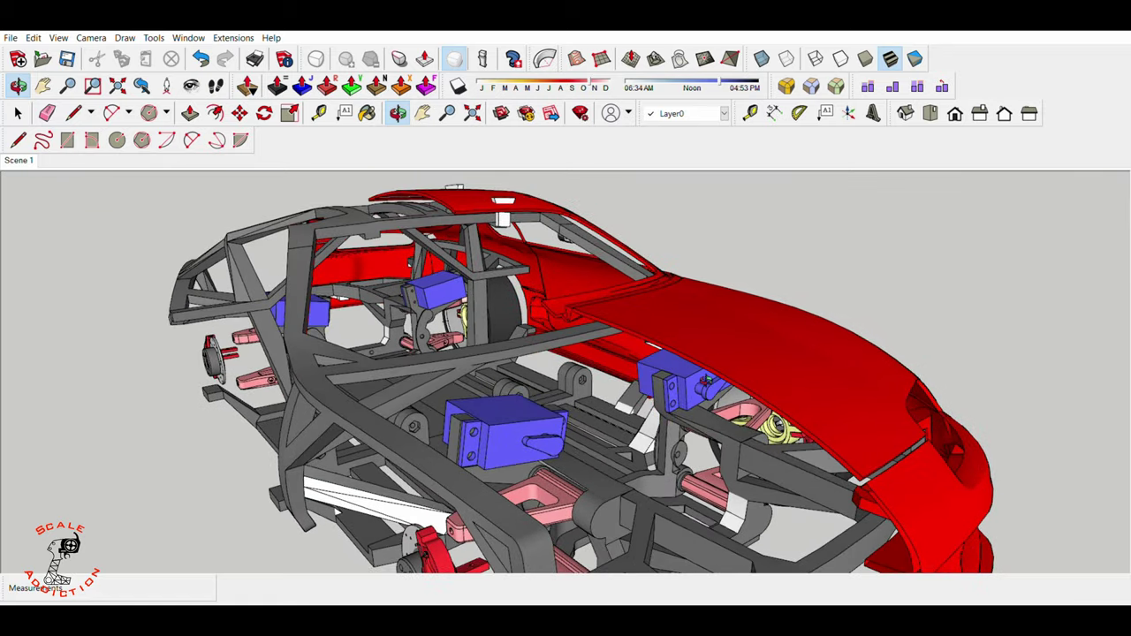
scroll(707, 382, "up", 3)
scroll(714, 381, "up", 1)
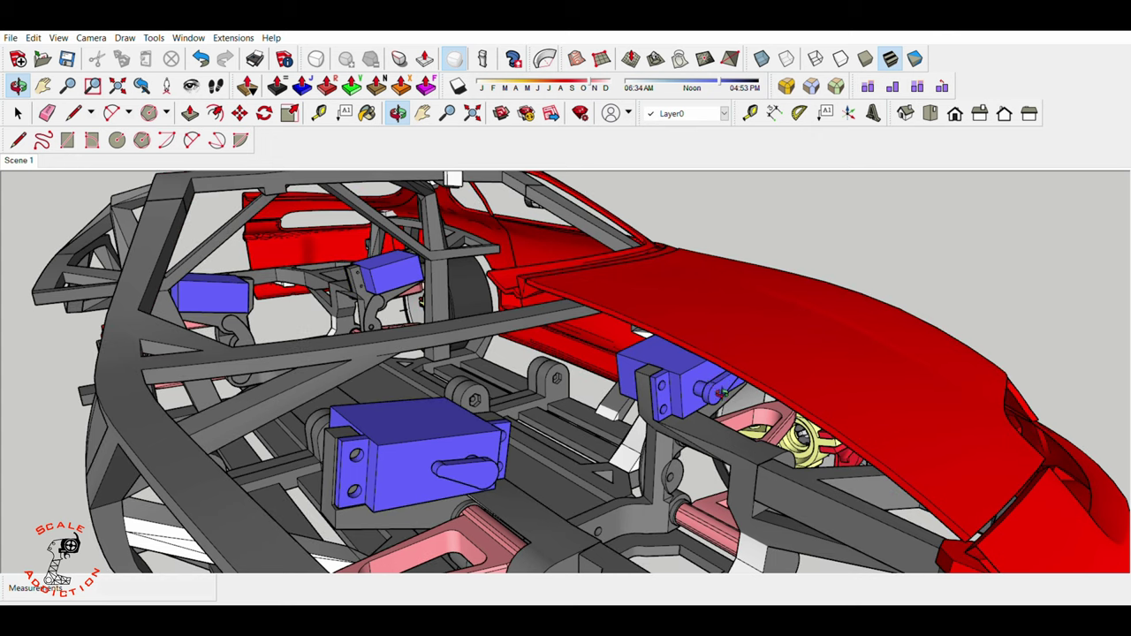
scroll(733, 374, "up", 2)
scroll(733, 374, "down", 2)
scroll(720, 398, "down", 1)
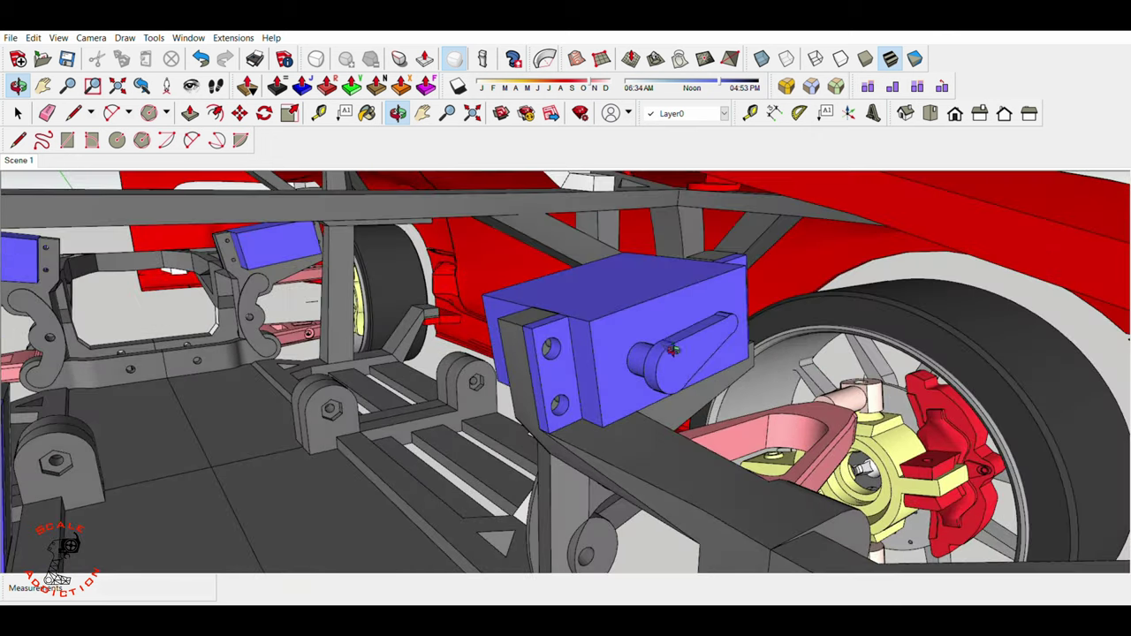
scroll(698, 424, "down", 3)
scroll(672, 459, "up", 2)
scroll(671, 460, "up", 1)
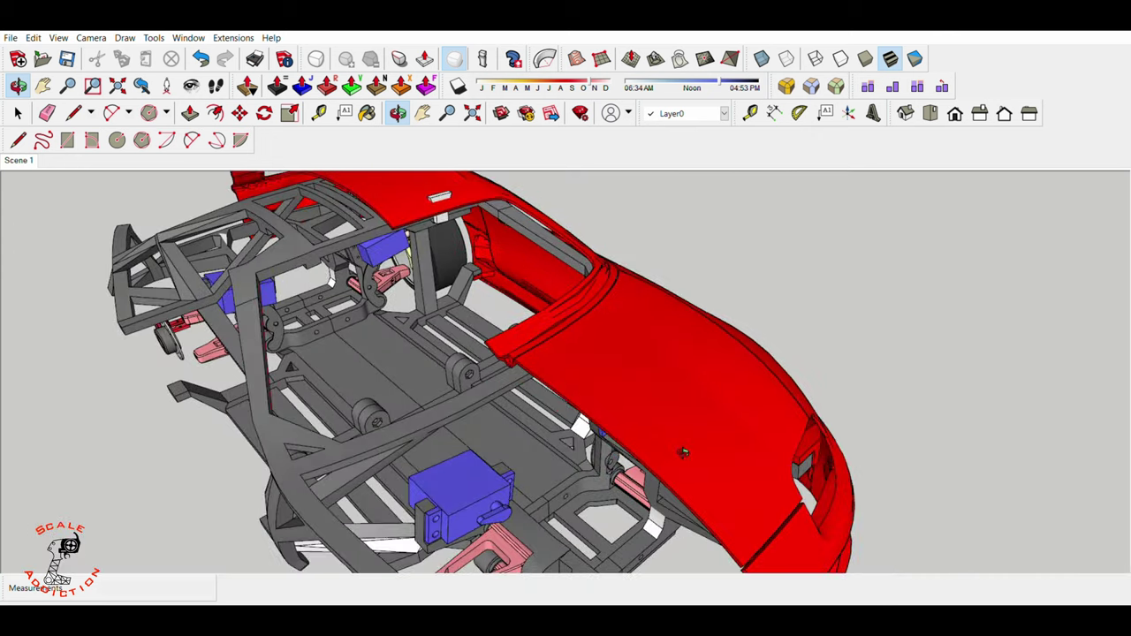
scroll(683, 452, "down", 1)
scroll(477, 232, "up", 2)
scroll(493, 212, "up", 1)
- Zoom and orbit around the roof and chassis area
scroll(510, 238, "up", 1)
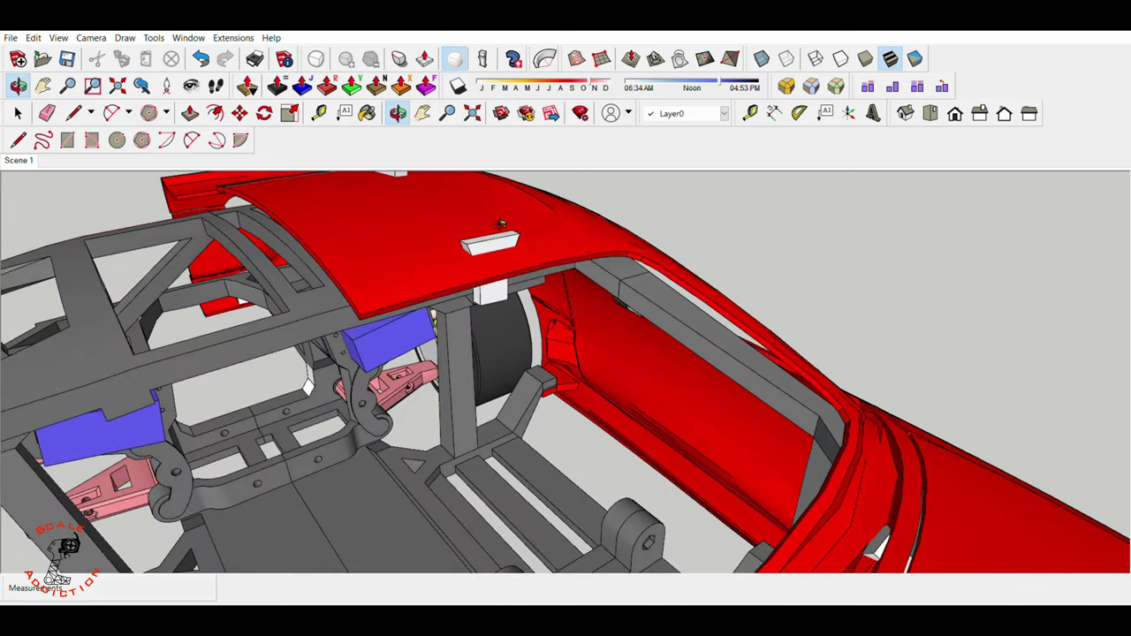
scroll(500, 225, "up", 1)
scroll(477, 212, "up", 1)
scroll(521, 226, "up", 1)
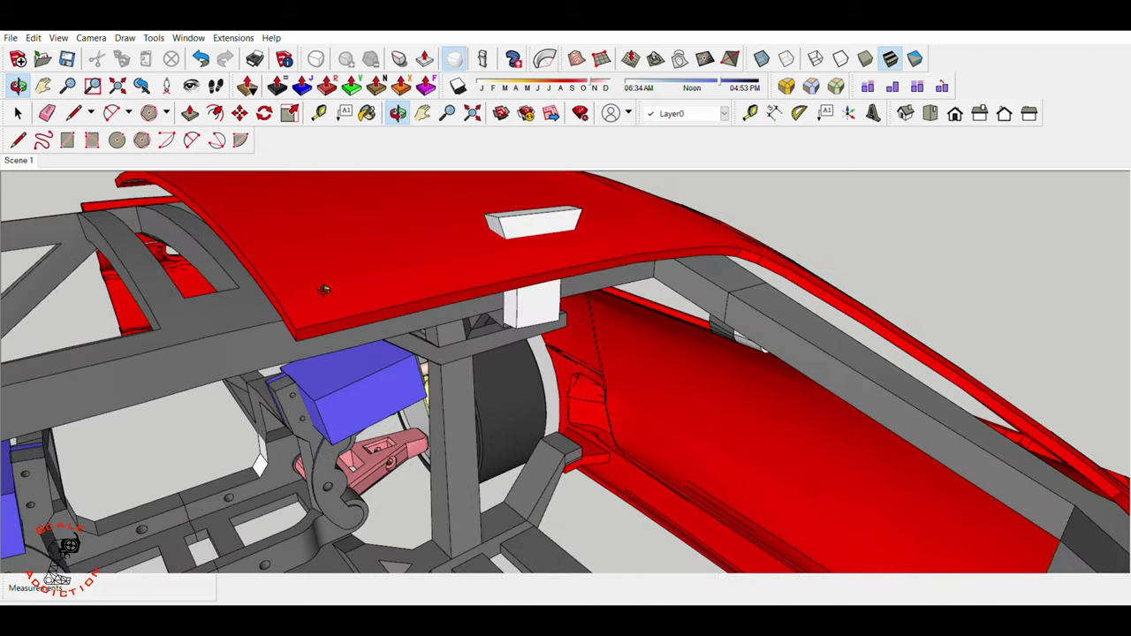
scroll(482, 297, "down", 1)
scroll(537, 304, "down", 1)
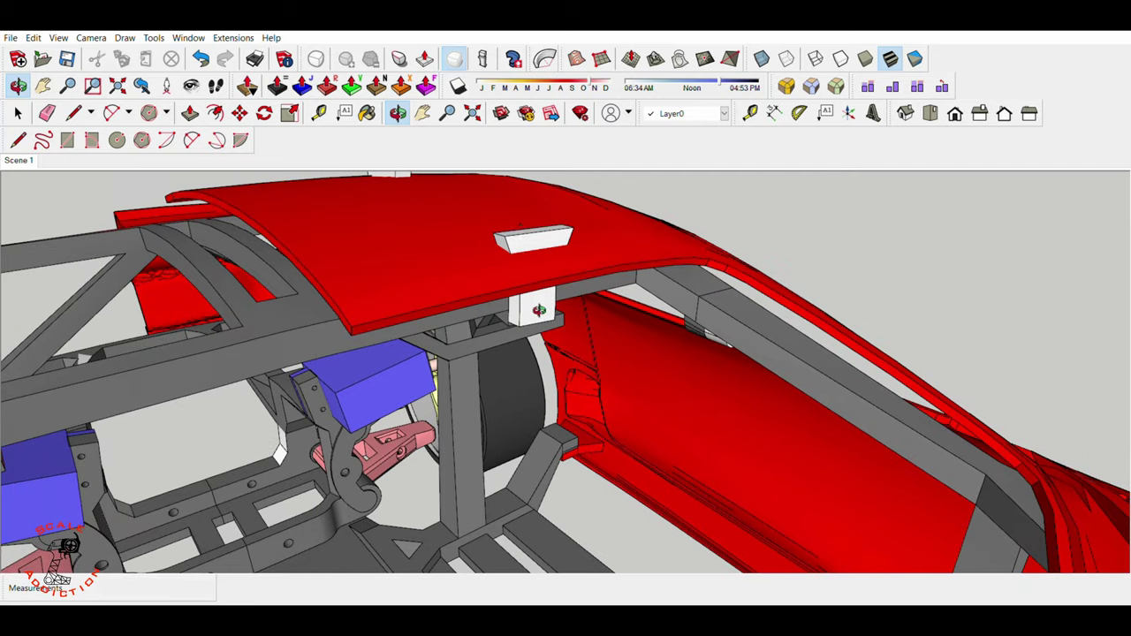
left_click_drag(519, 231, 556, 235)
- Select the red roof panel as a single group
key("space")
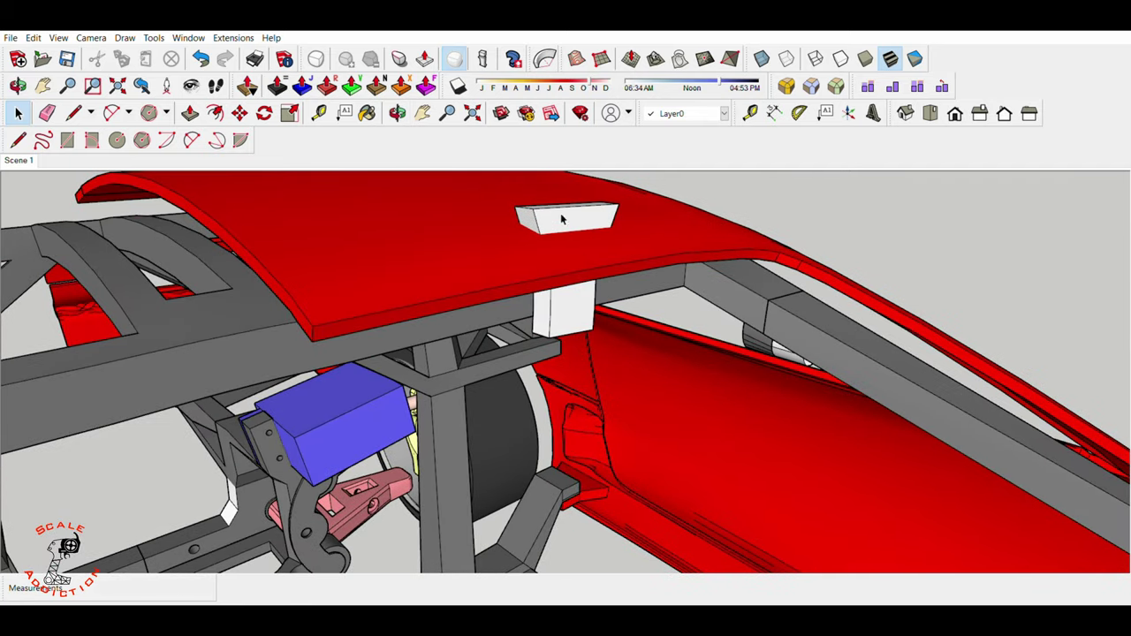
left_click(561, 219)
scroll(512, 292, "down", 1)
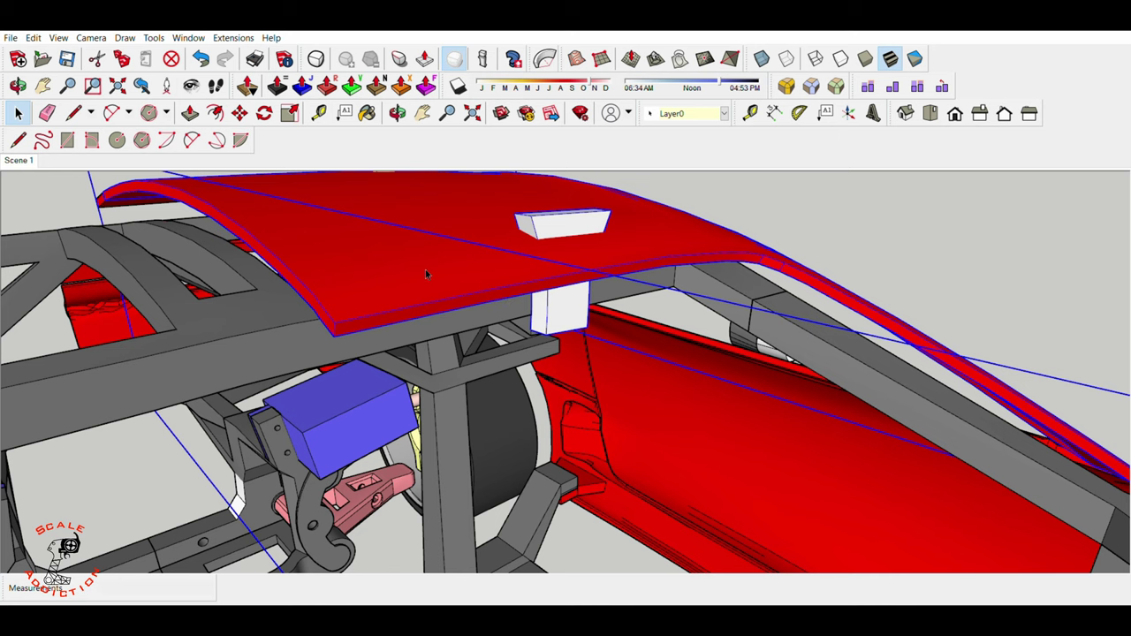
scroll(389, 309, "down", 2)
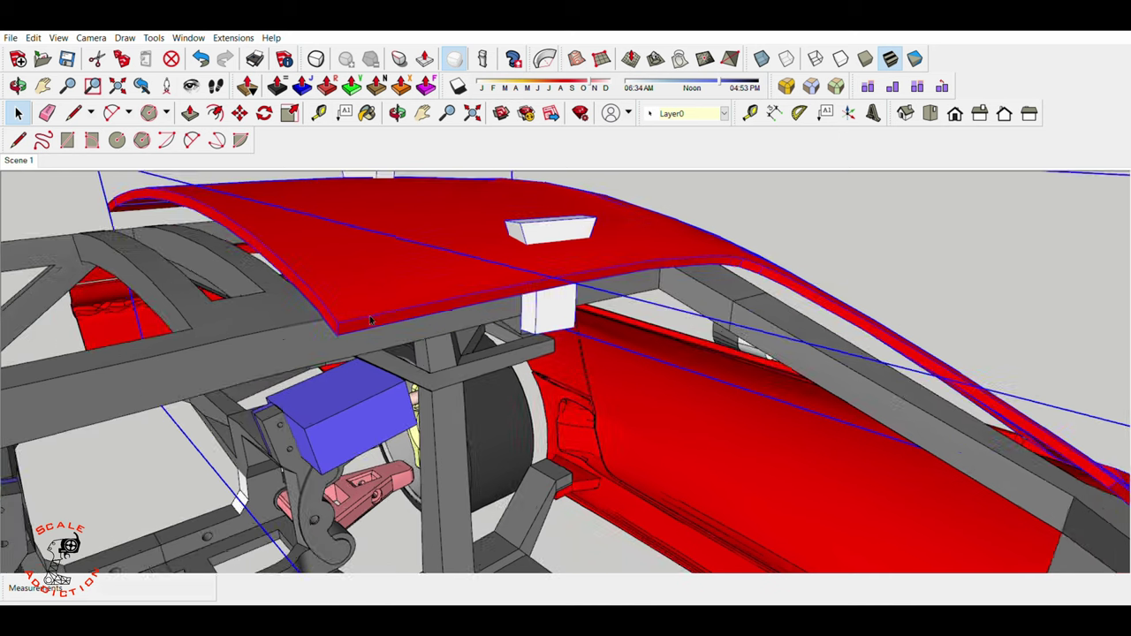
scroll(371, 323, "down", 2)
scroll(442, 291, "down", 2)
- Zoom out and orbit to a full side view showing the car's front
middle_click_drag(424, 265, 548, 335)
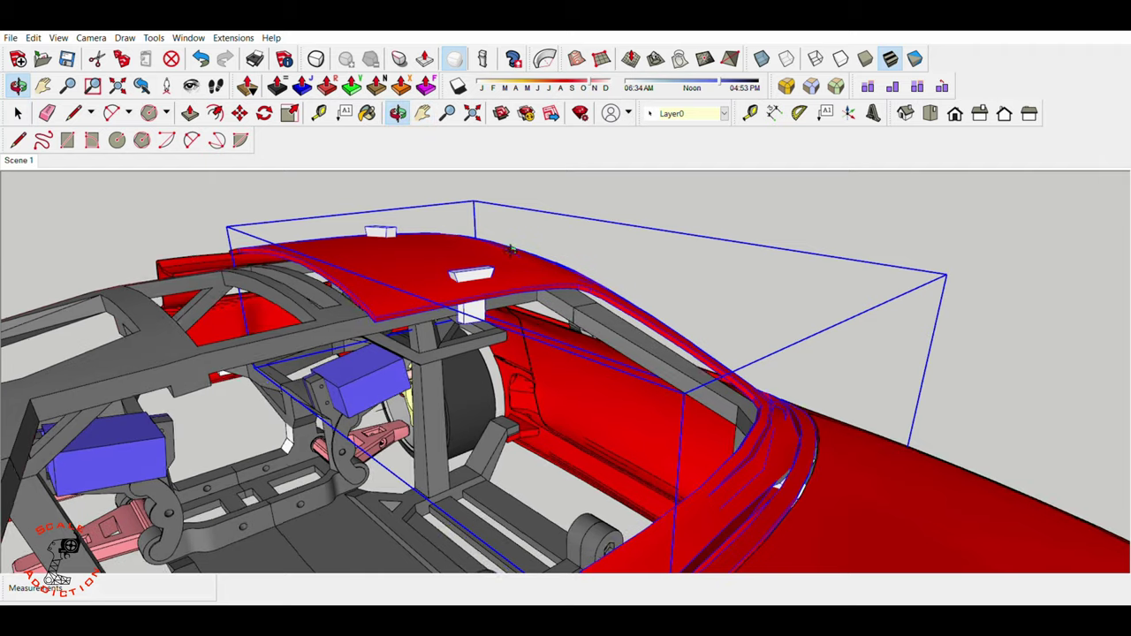
scroll(357, 373, "down", 3)
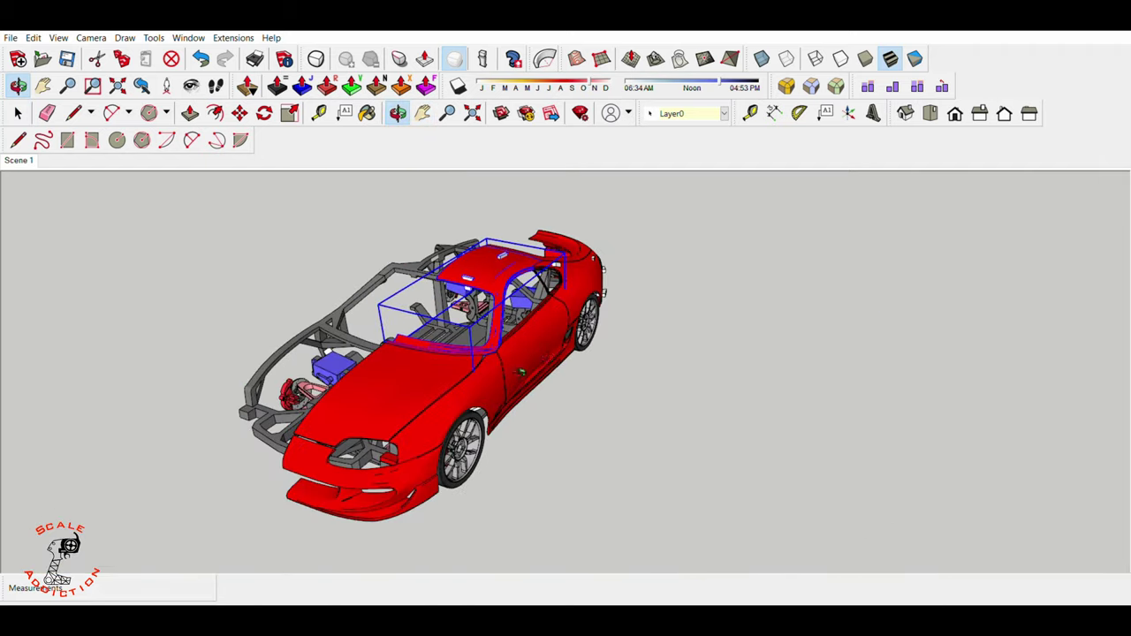
middle_click_drag(358, 373, 367, 362)
scroll(376, 359, "up", 3)
key("space")
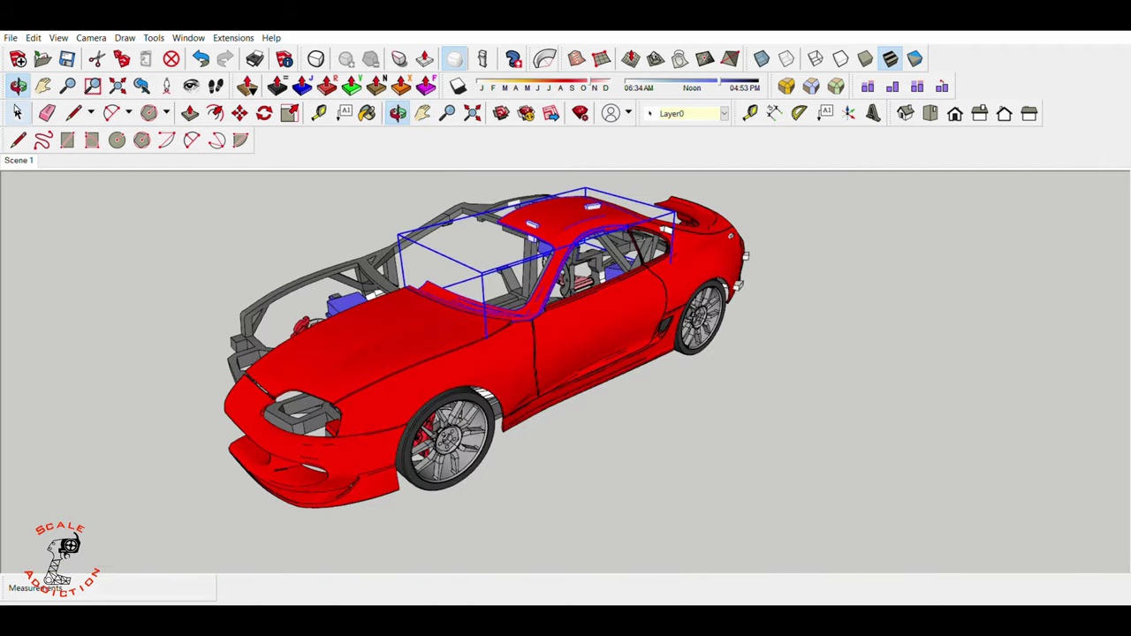
- Delete the hood, front bumper and fender, door side panel, and roof panel
left_click(387, 347)
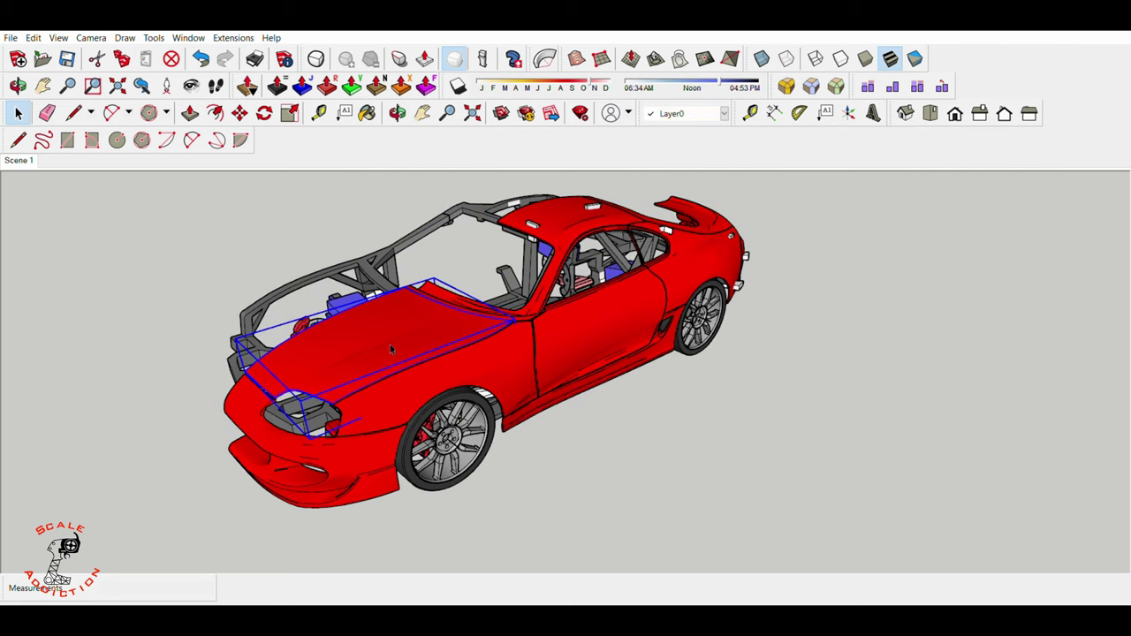
key("Delete")
left_click(292, 424)
key("Delete")
left_click(582, 298)
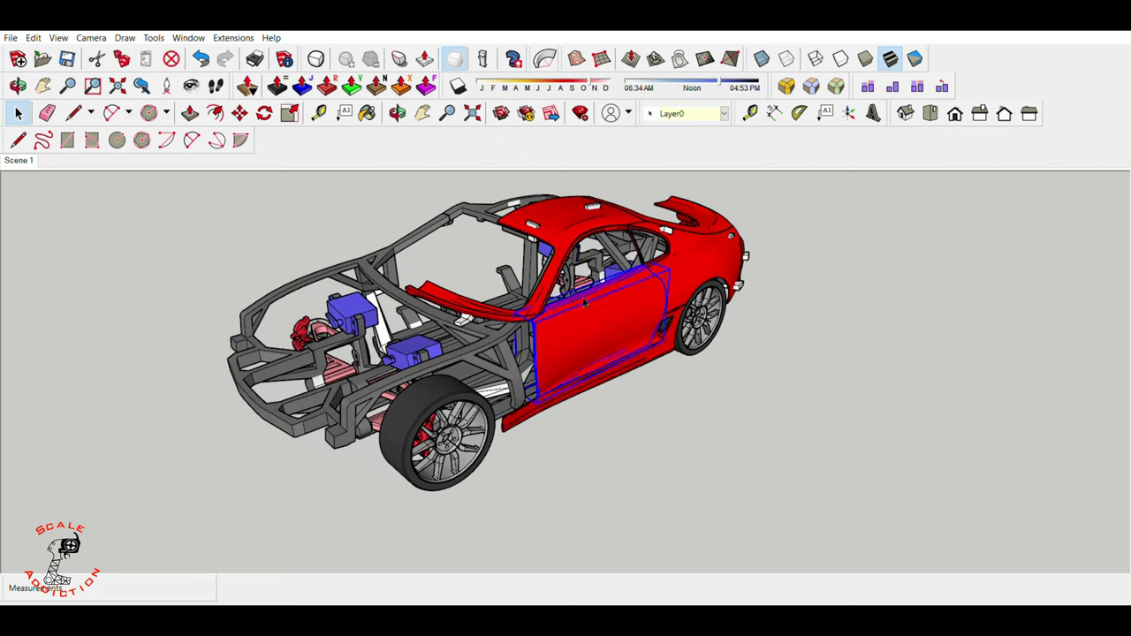
key("Delete")
left_click(561, 219)
key("Delete")
- Delete the rear quarter panel, side skirt, rear wing and tail panel, exposing the bare chassis
left_click(676, 258)
key("Delete")
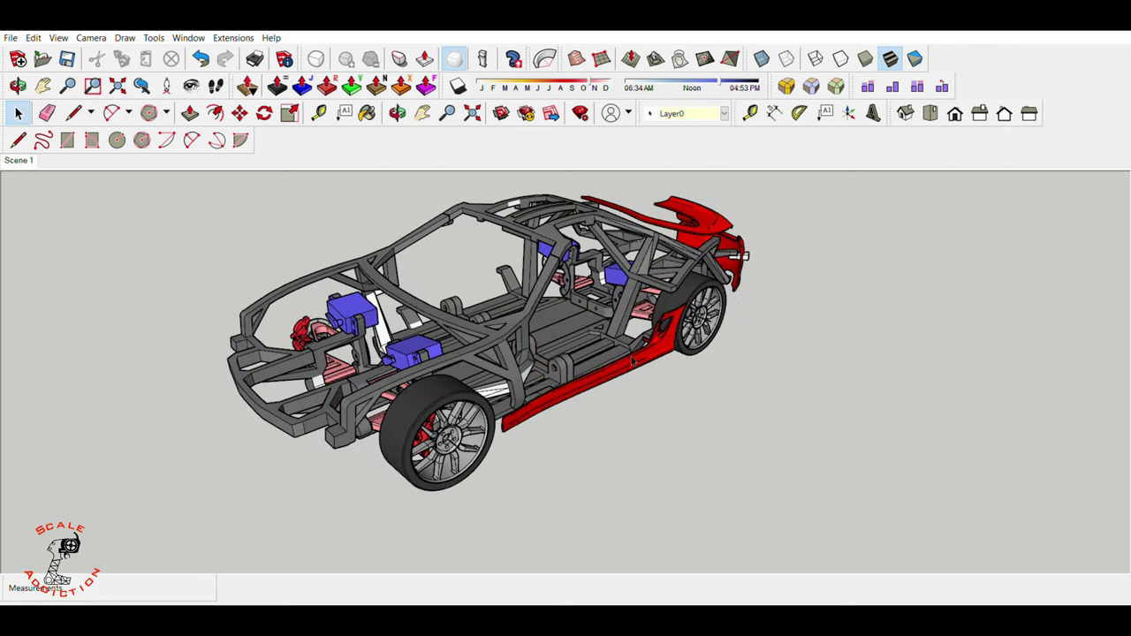
left_click(632, 362)
key("Delete")
left_click(706, 217)
key("Delete")
left_click(738, 236)
key("Delete")
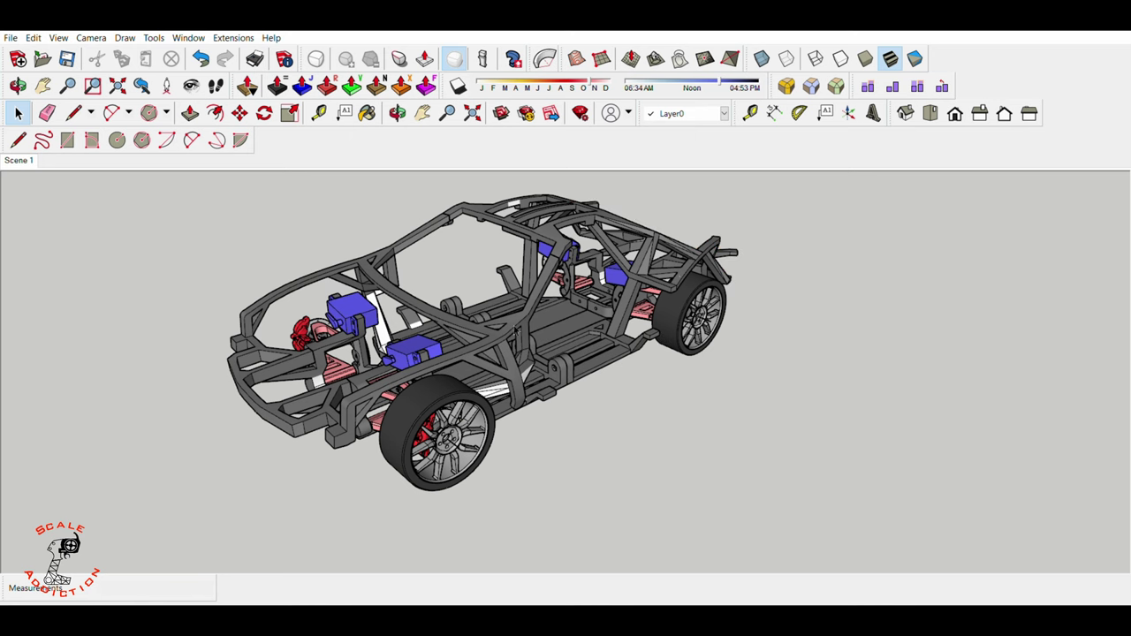
left_click(397, 113)
mouse_move(424, 416)
left_mouse_down()
mouse_move(371, 373)
mouse_move(431, 318)
left_mouse_up()
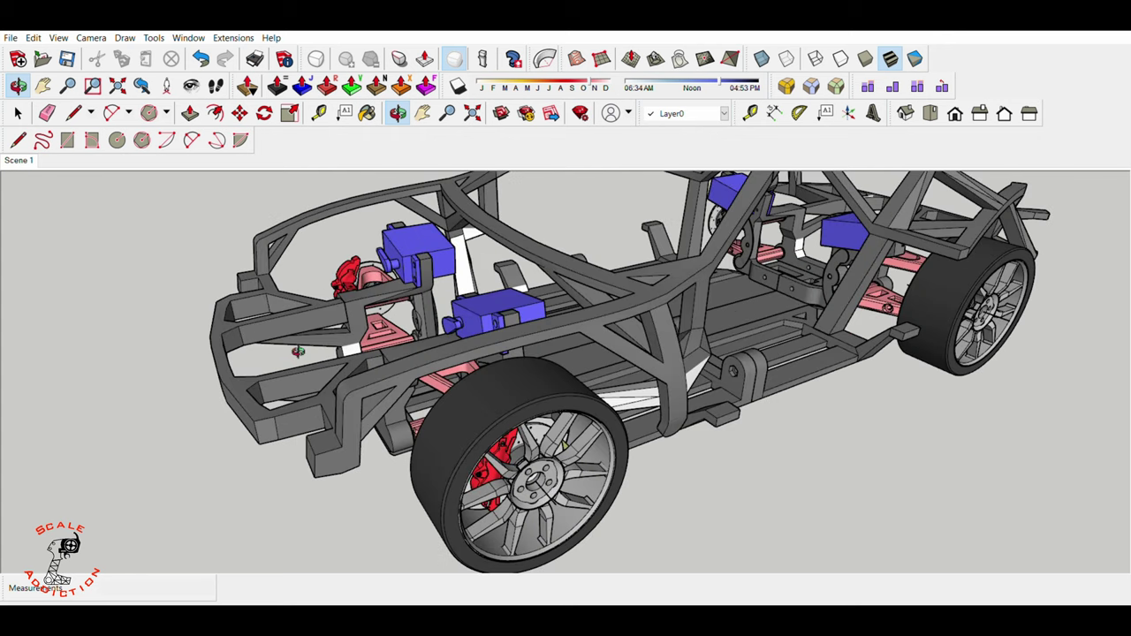
scroll(299, 350, "down", 5)
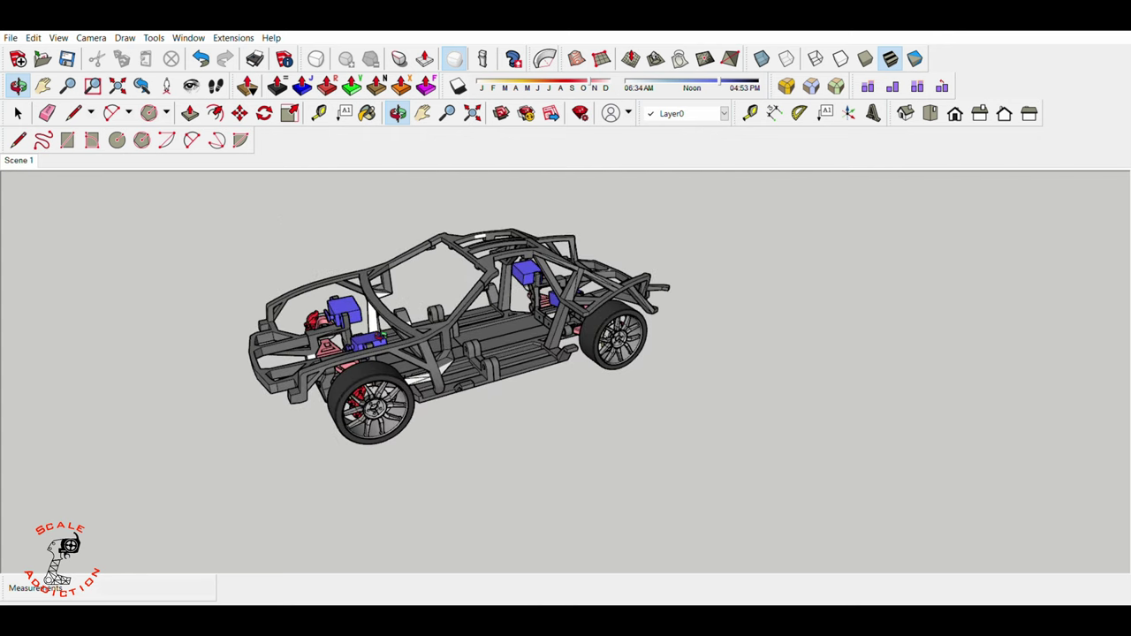
scroll(391, 328, "up", 2)
middle_click_drag(494, 382, 495, 346)
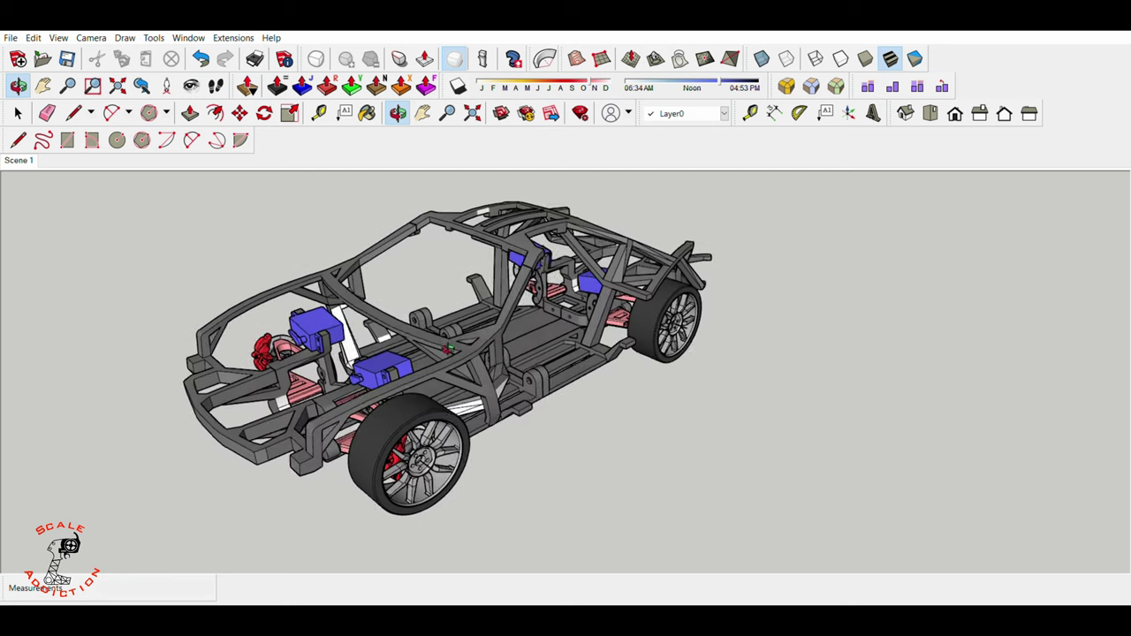
left_click_drag(496, 347, 481, 360)
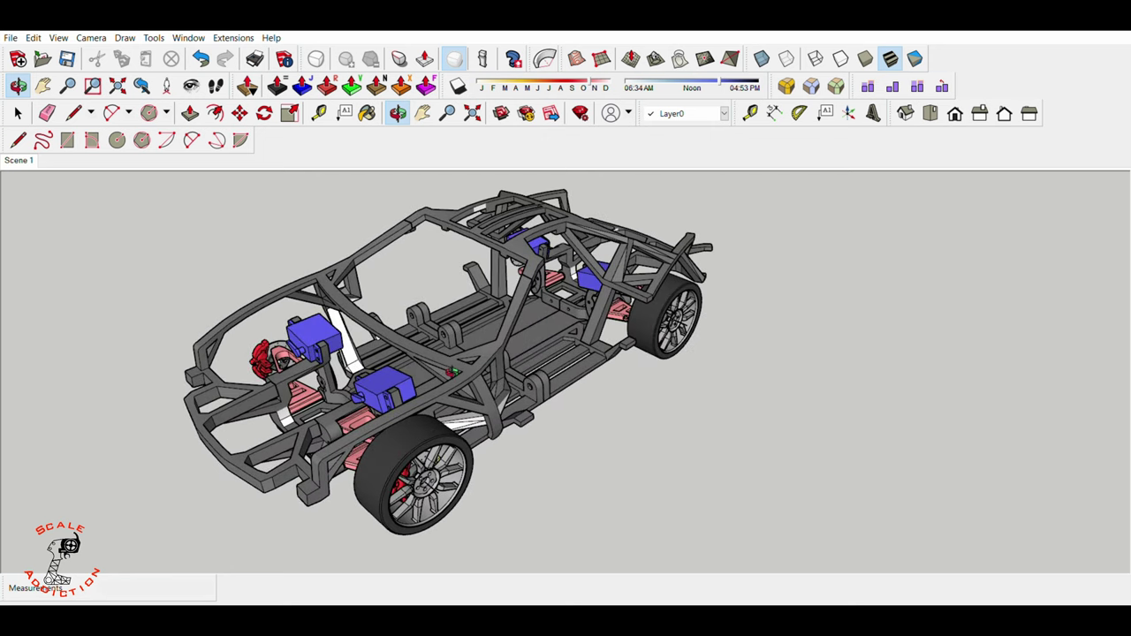
left_click_drag(482, 359, 439, 390)
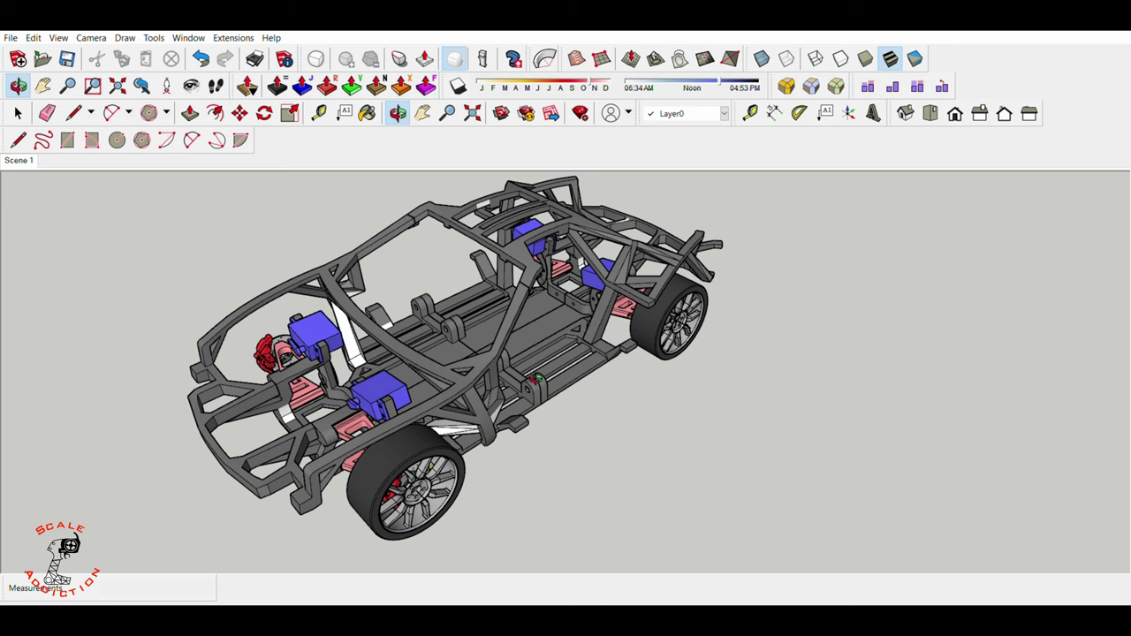
scroll(535, 380, "down", 2)
scroll(443, 352, "up", 1)
scroll(427, 345, "up", 1)
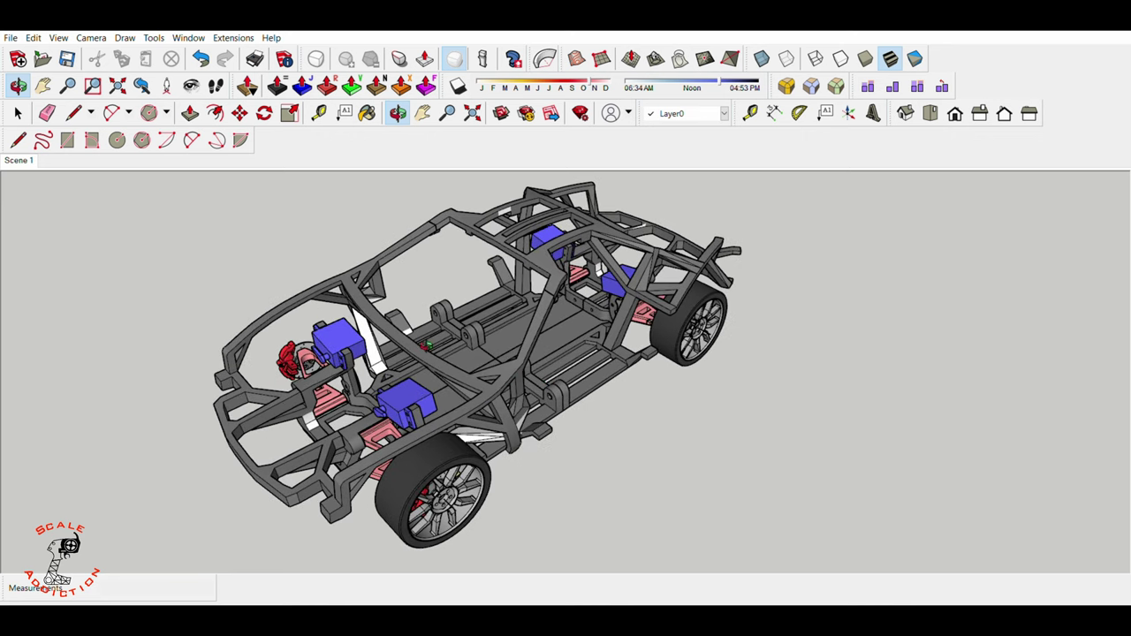
left_click_drag(433, 366, 621, 350)
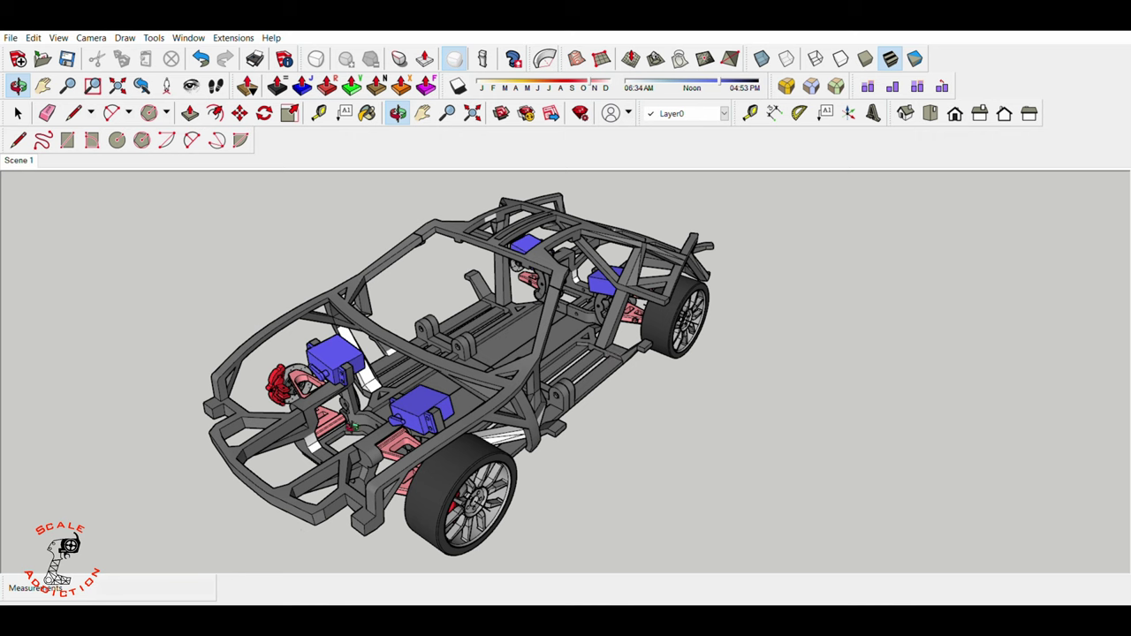
left_click_drag(349, 431, 292, 420)
scroll(612, 263, "up", 2)
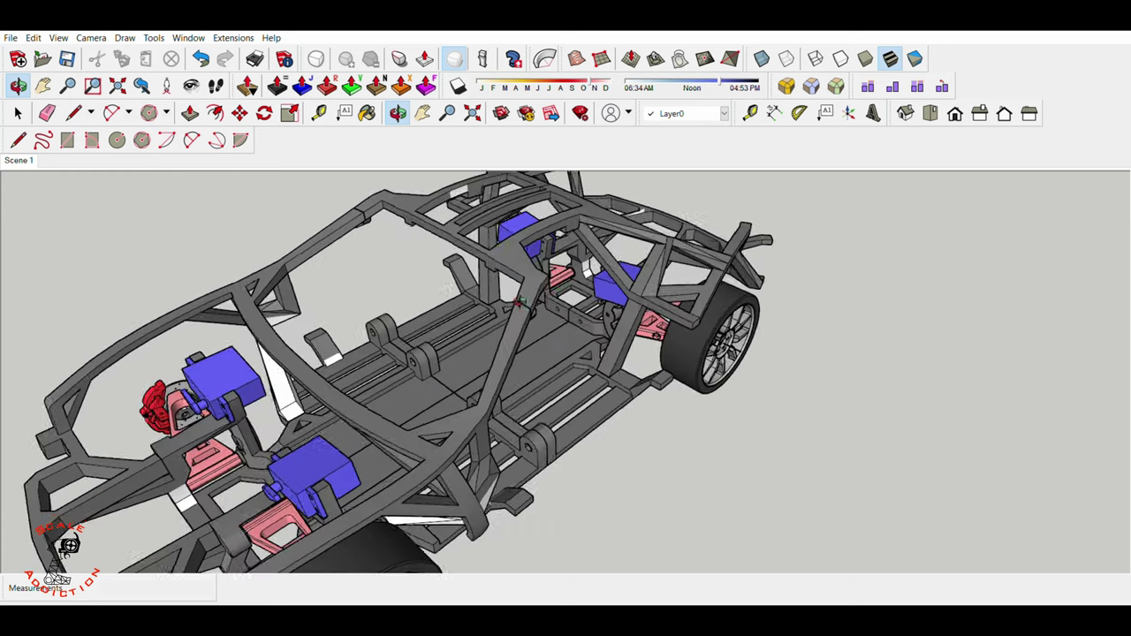
left_click_drag(612, 264, 823, 291)
scroll(755, 321, "down", 3)
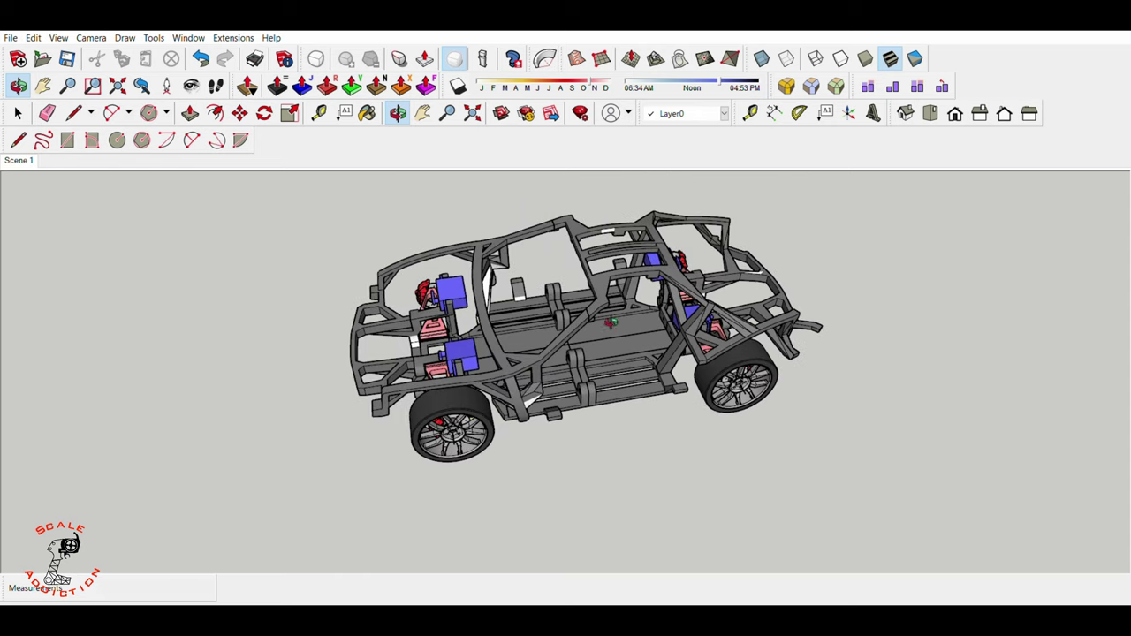
left_click_drag(620, 365, 560, 367)
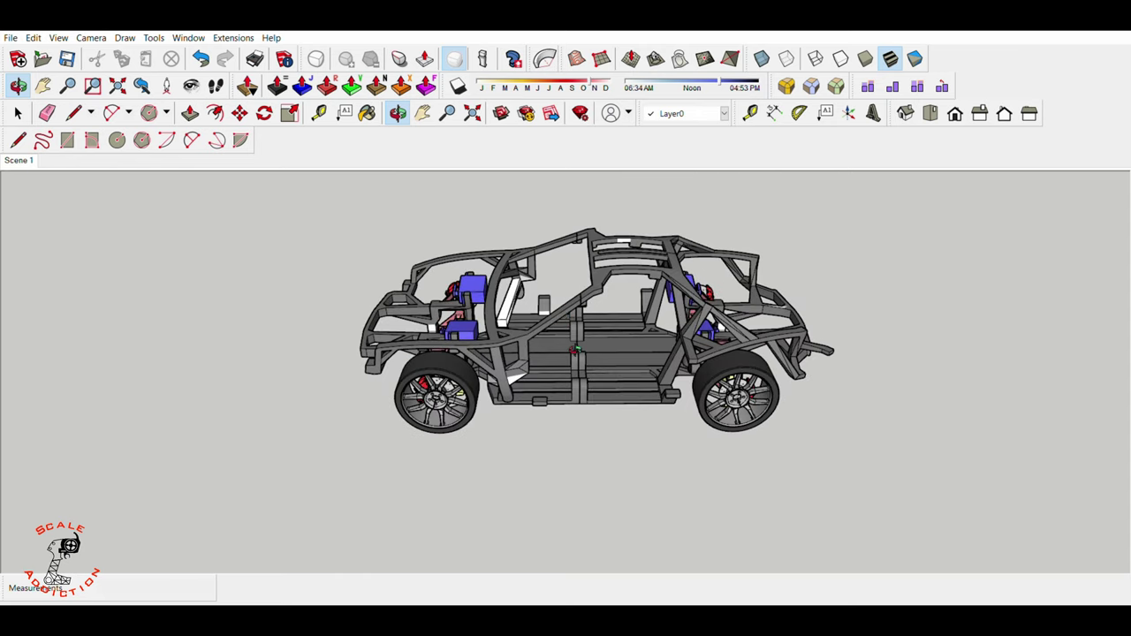
left_click_drag(568, 338, 556, 377)
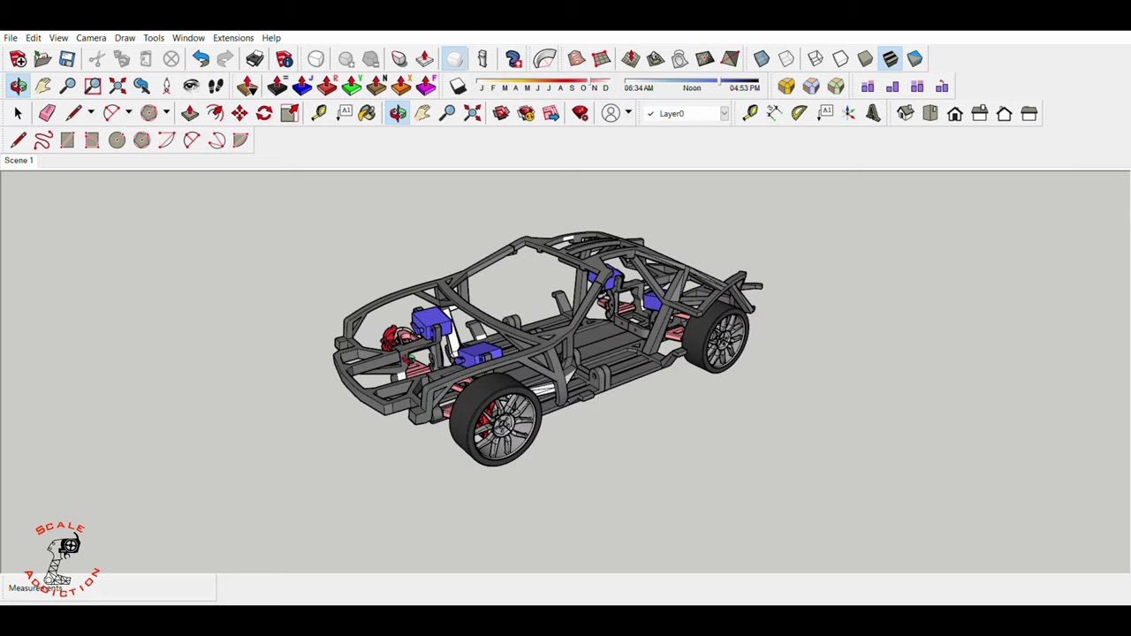
mouse_move(411, 359)
left_mouse_down()
mouse_move(531, 399)
mouse_move(538, 434)
left_mouse_up()
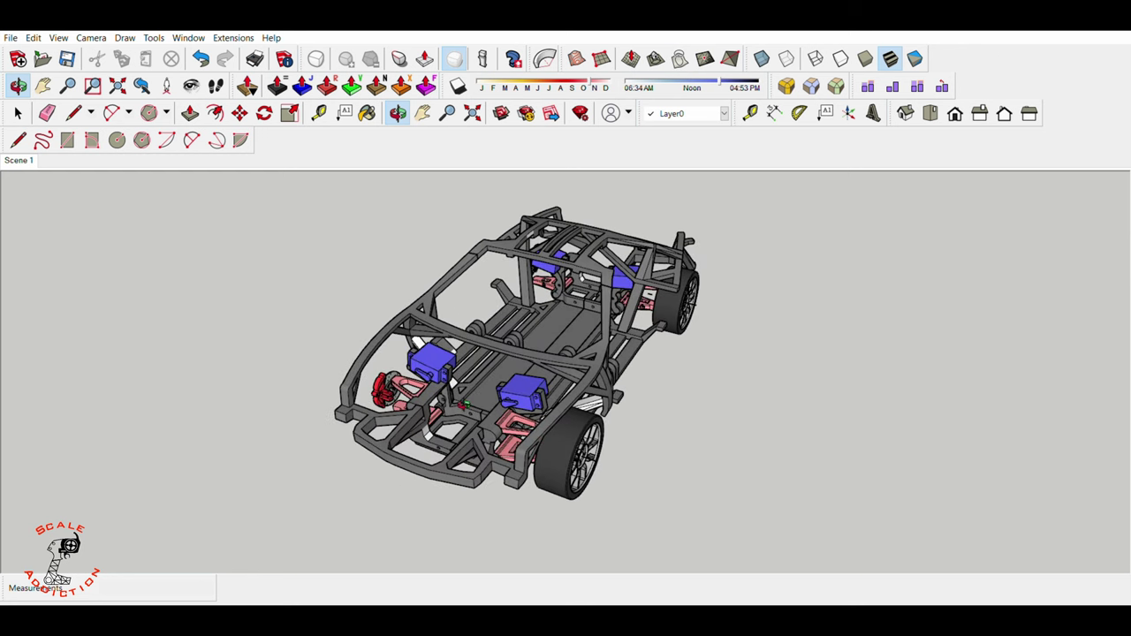
scroll(462, 404, "up", 2)
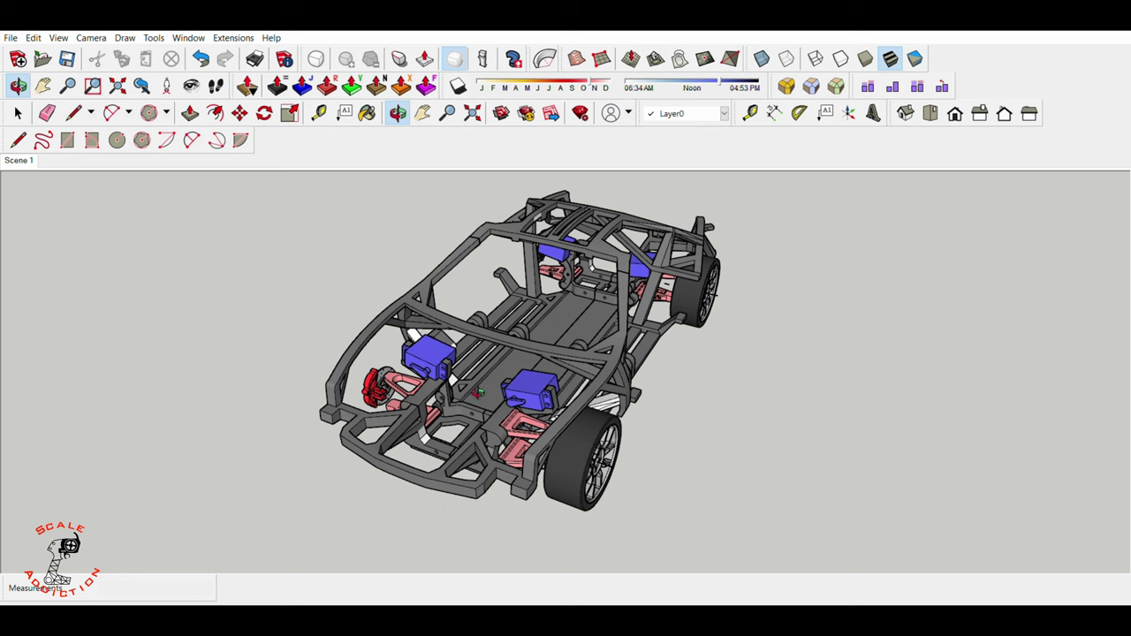
left_click_drag(477, 392, 561, 363)
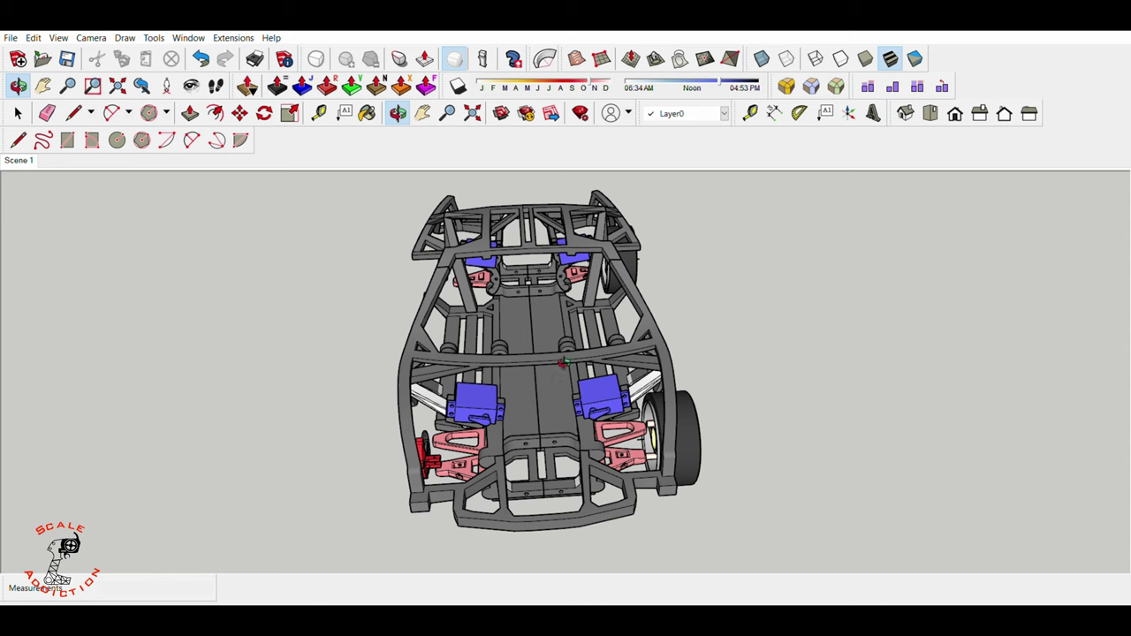
left_click_drag(570, 439, 488, 436)
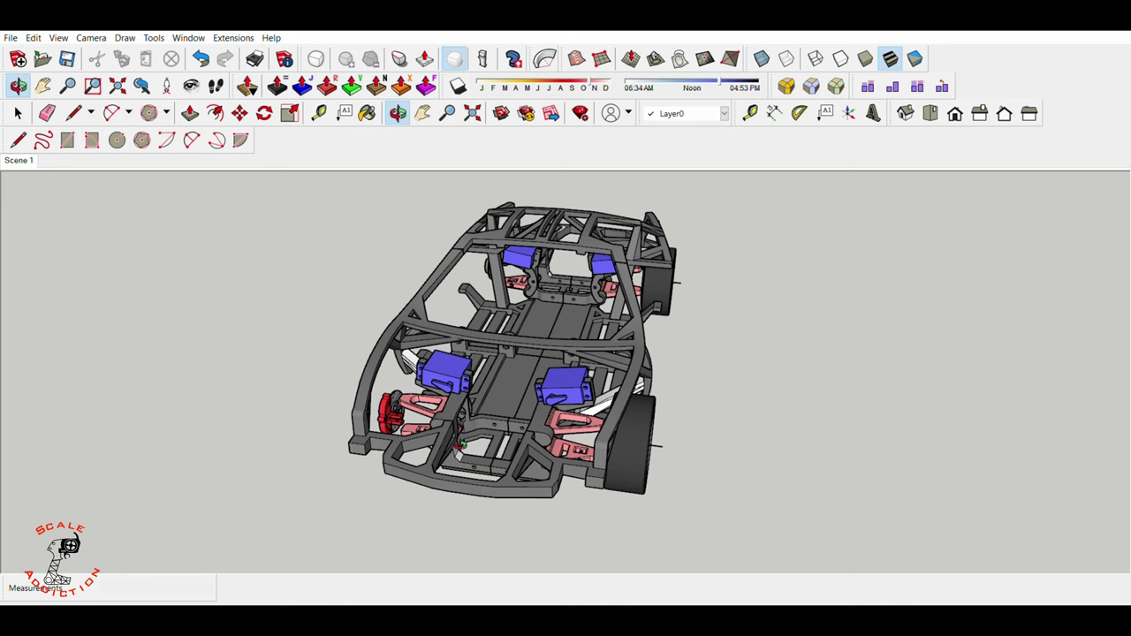
left_click_drag(459, 445, 409, 409)
left_click_drag(566, 377, 524, 378)
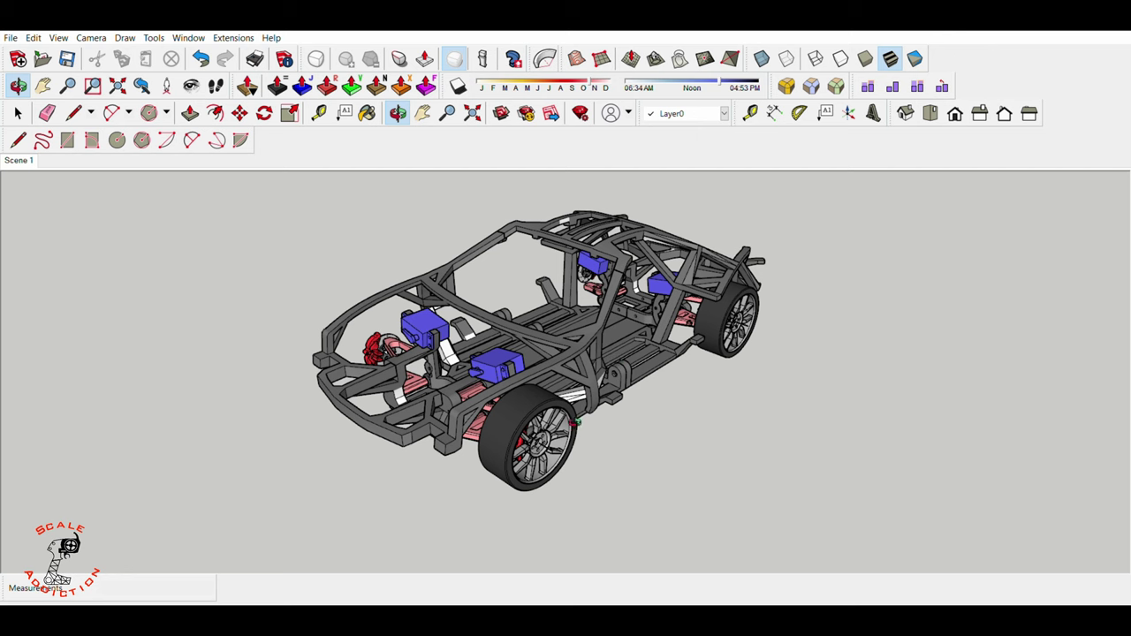
middle_click_drag(599, 407, 534, 461)
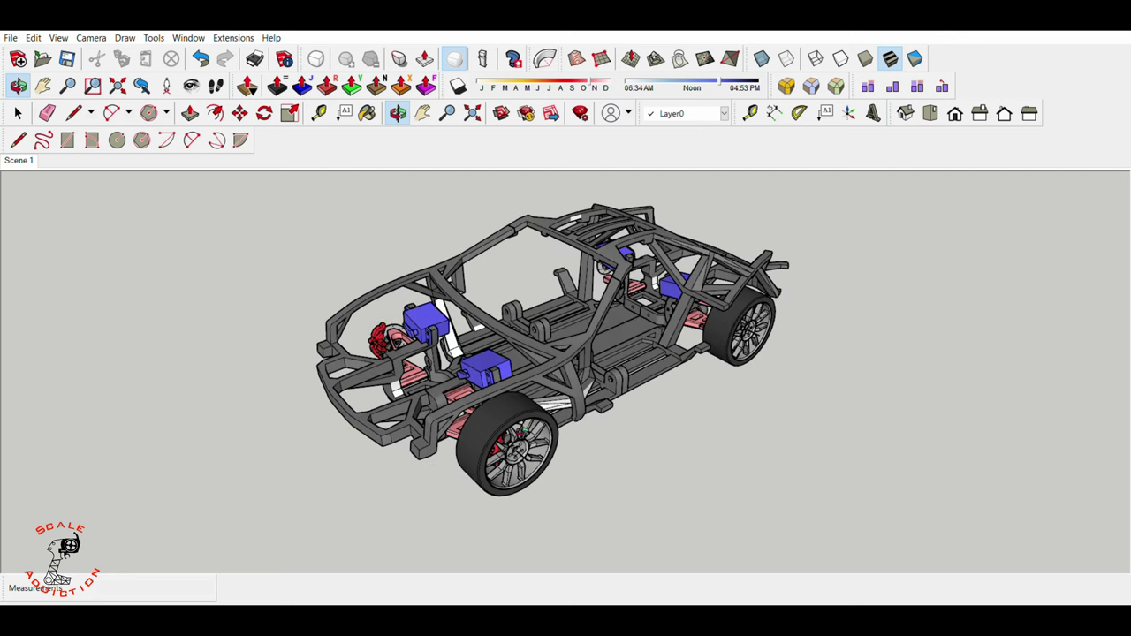
mouse_move(522, 427)
middle_mouse_down()
mouse_move(748, 389)
mouse_move(895, 379)
mouse_move(741, 355)
mouse_move(795, 295)
mouse_move(803, 348)
mouse_move(797, 376)
mouse_move(778, 389)
middle_mouse_up()
middle_click_drag(599, 442, 627, 508)
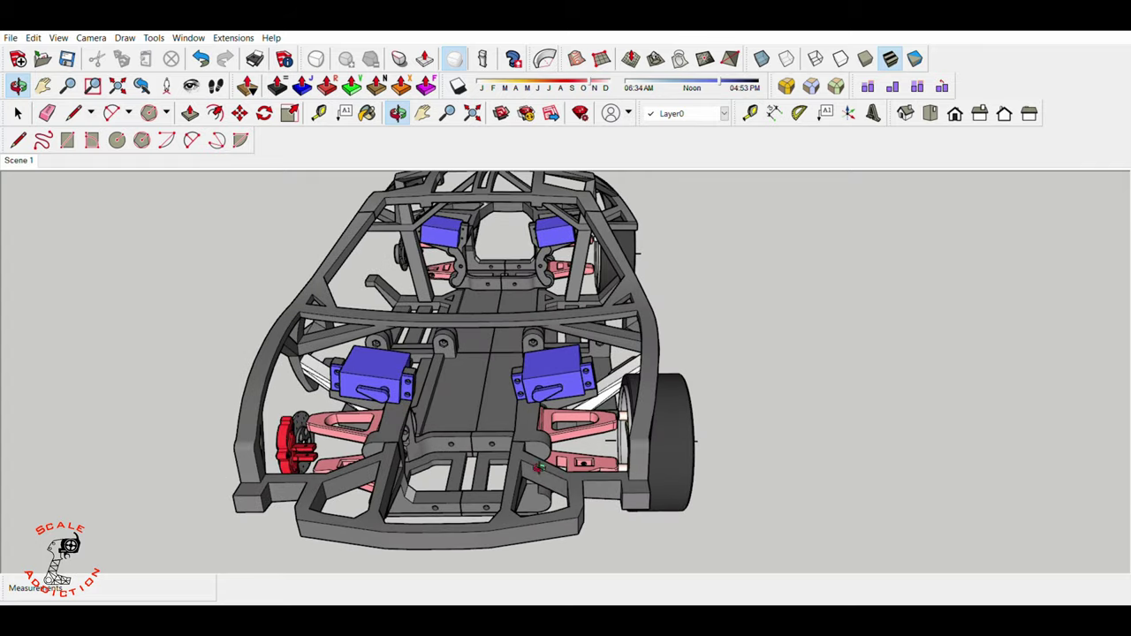
mouse_move(549, 506)
middle_mouse_down()
mouse_move(693, 506)
mouse_move(685, 494)
mouse_move(641, 519)
mouse_move(560, 509)
middle_mouse_up()
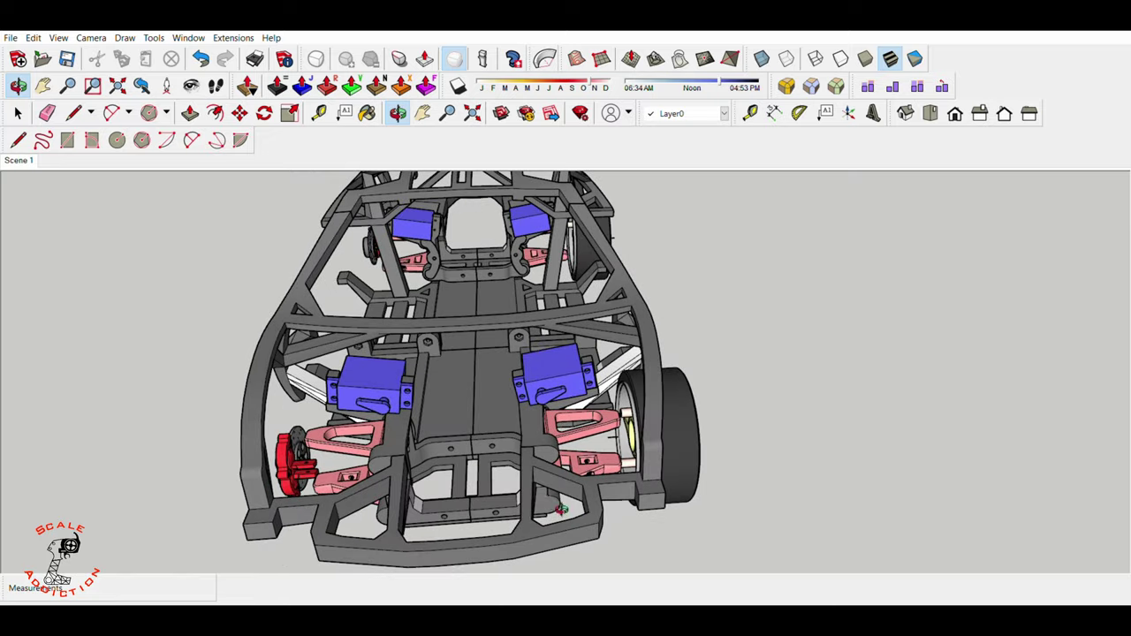
middle_click_drag(565, 441, 492, 442)
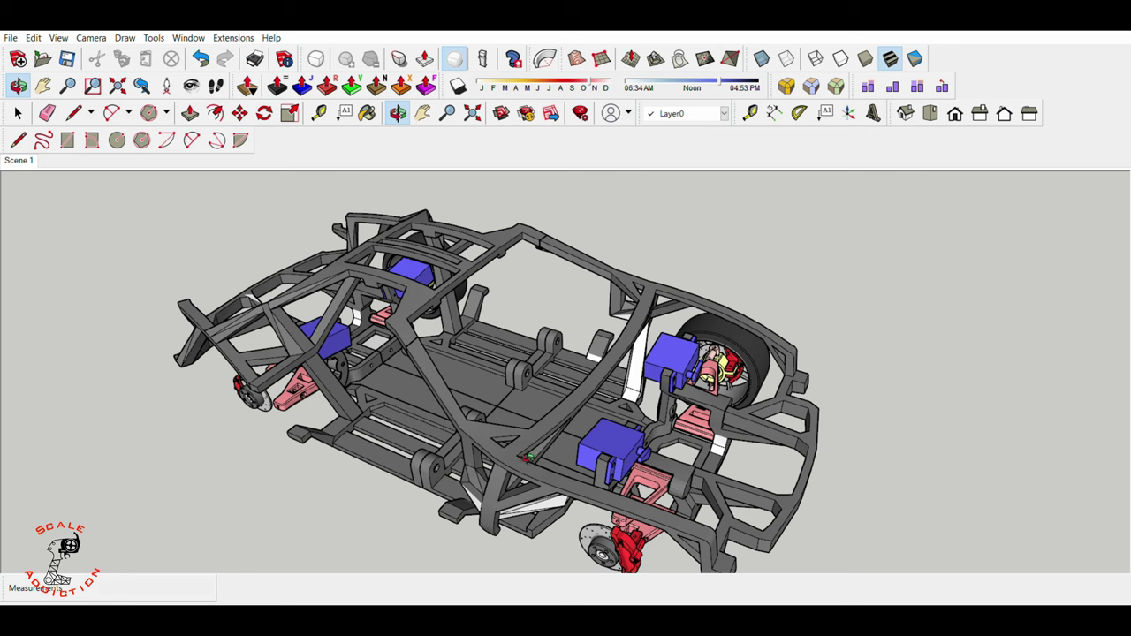
middle_click_drag(528, 458, 599, 471)
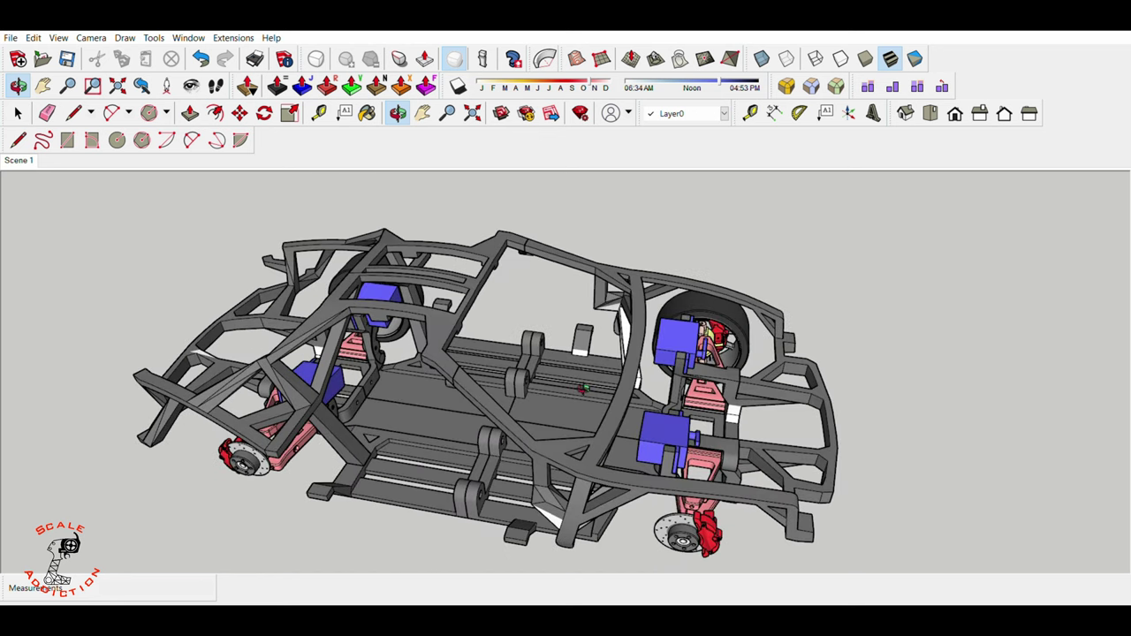
mouse_move(597, 424)
middle_mouse_down()
mouse_move(537, 409)
mouse_move(422, 431)
mouse_move(628, 349)
mouse_move(386, 417)
middle_mouse_up()
middle_click_drag(603, 420, 325, 430)
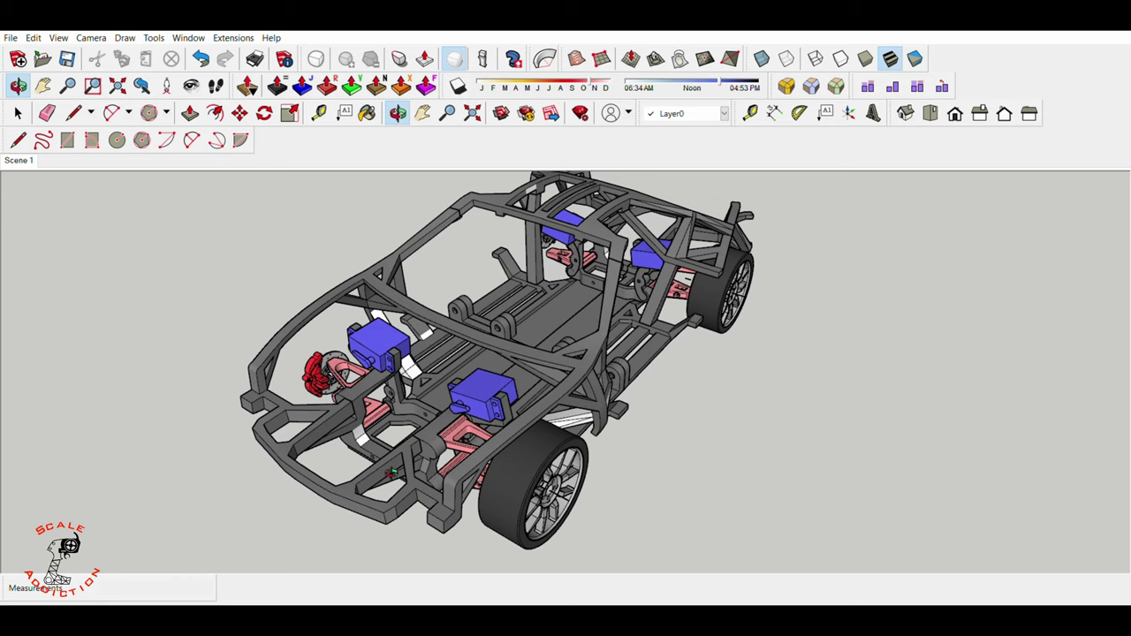